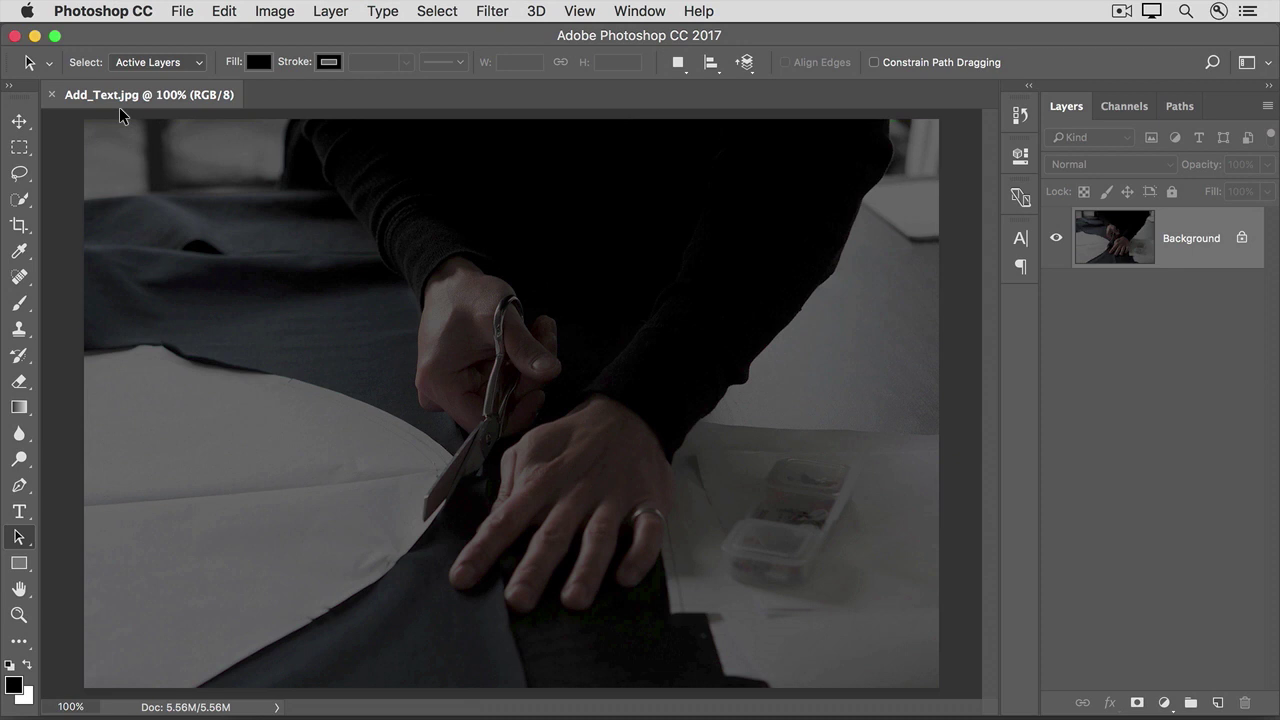
- Set the Type tool to Georgia Bold at 72 pt and open the text colour picker
click(20, 513)
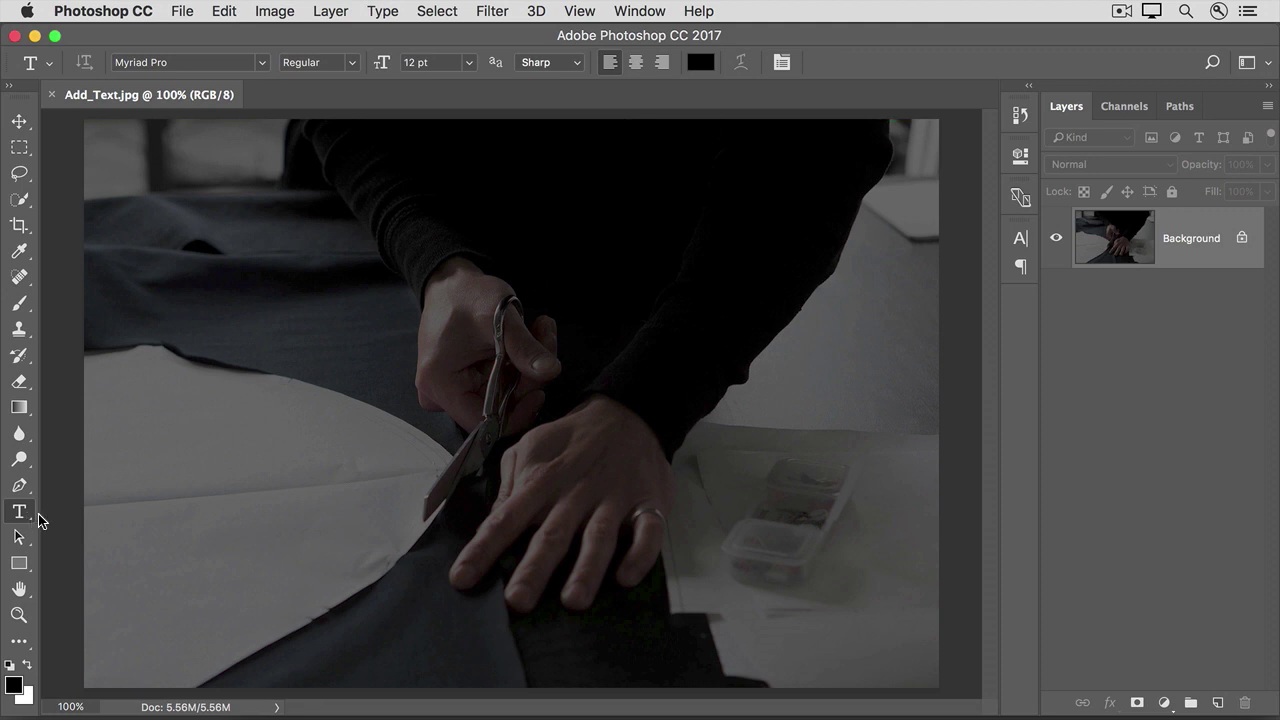
click(264, 63)
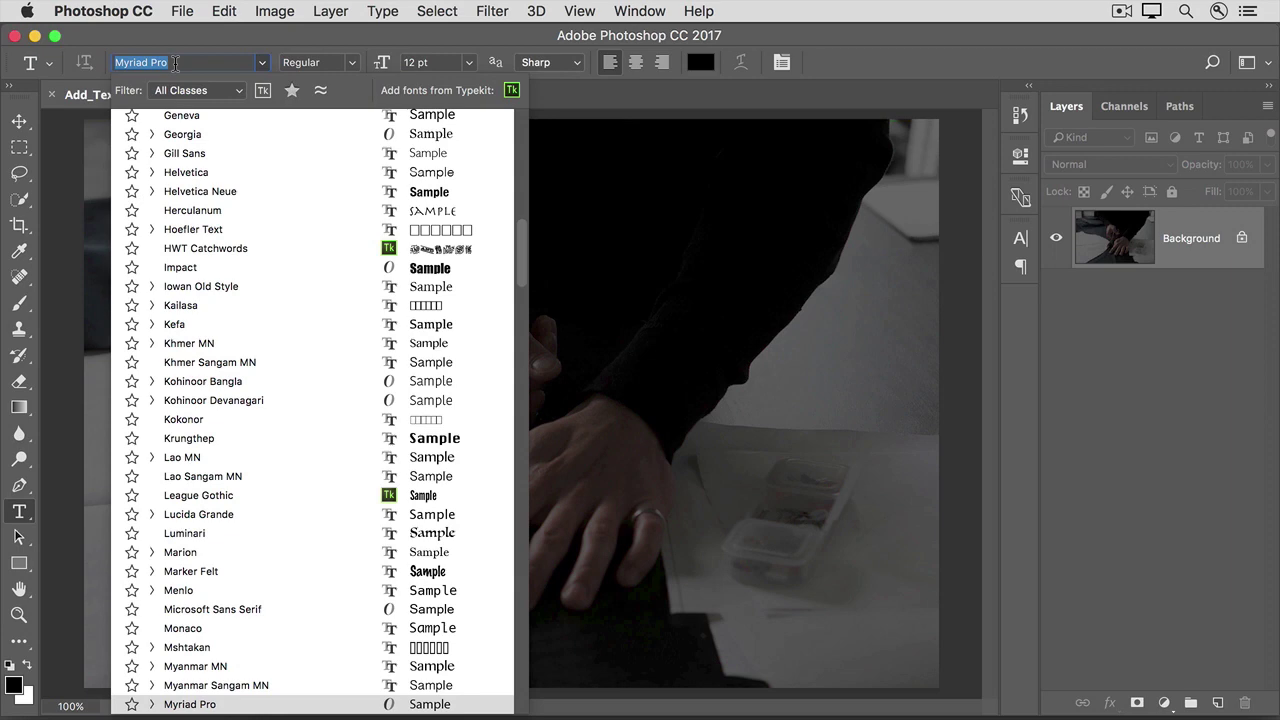
text(Georgia)
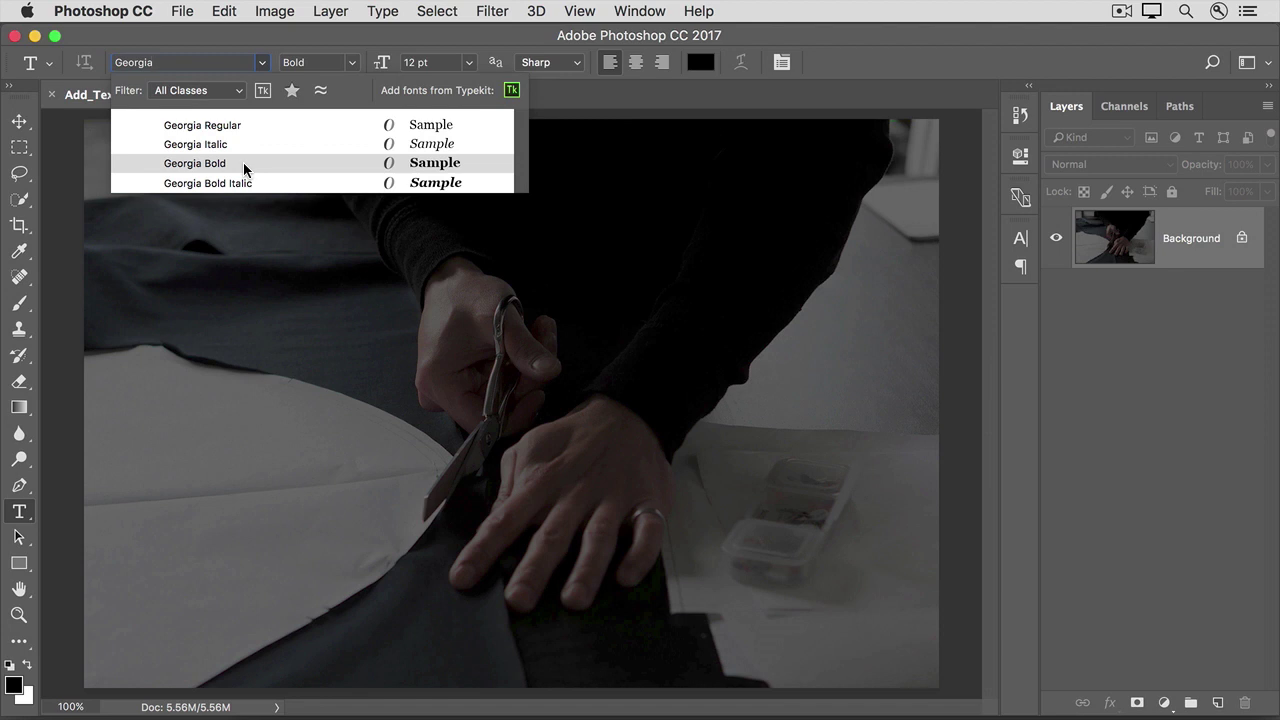
click(244, 165)
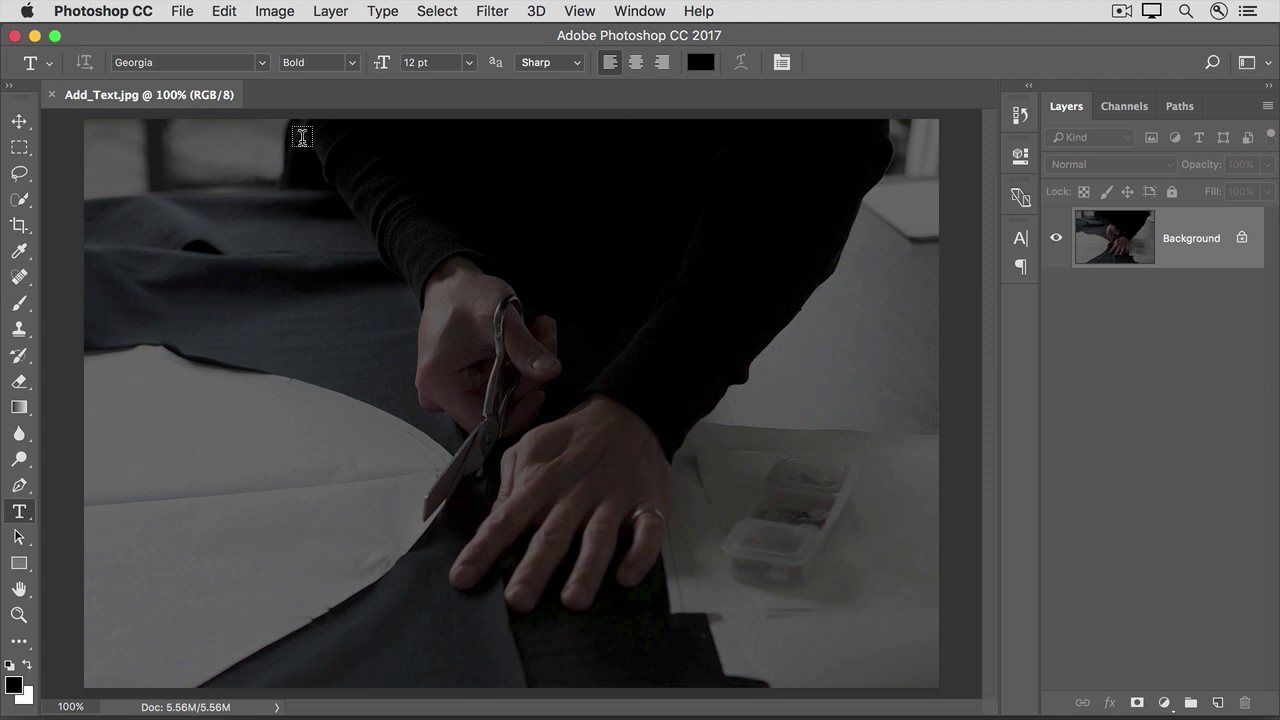
click(467, 64)
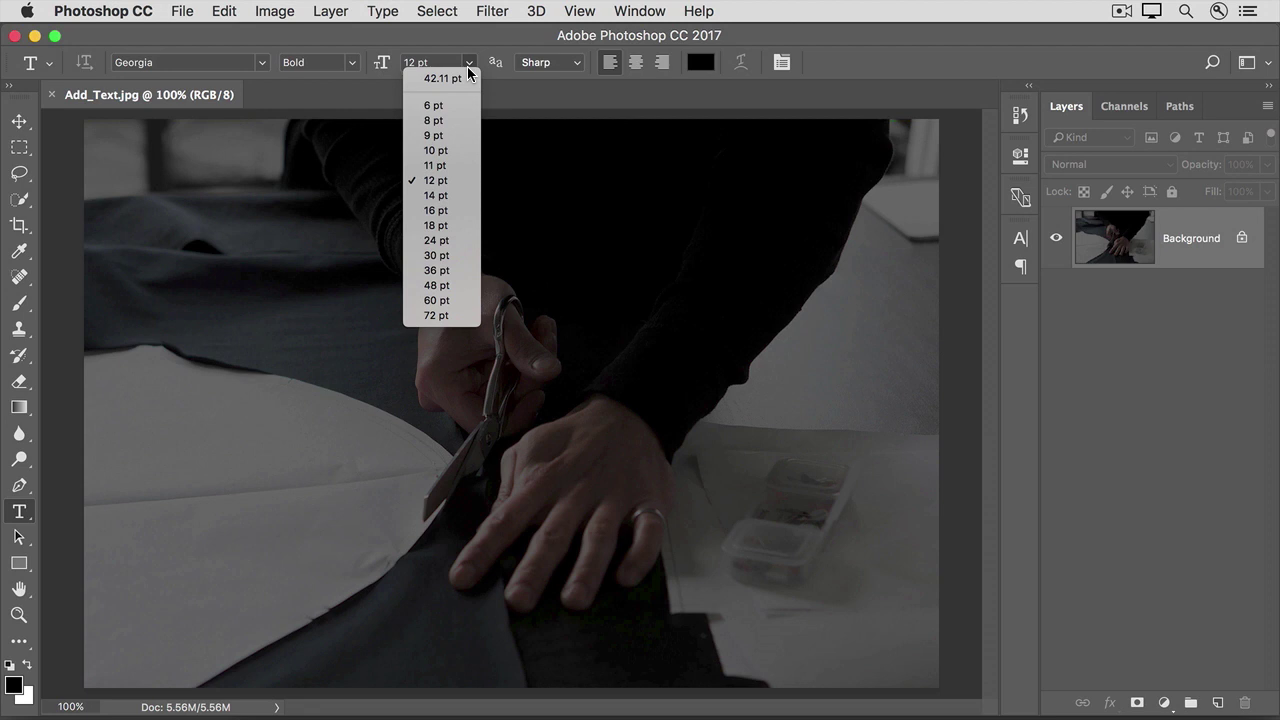
click(468, 320)
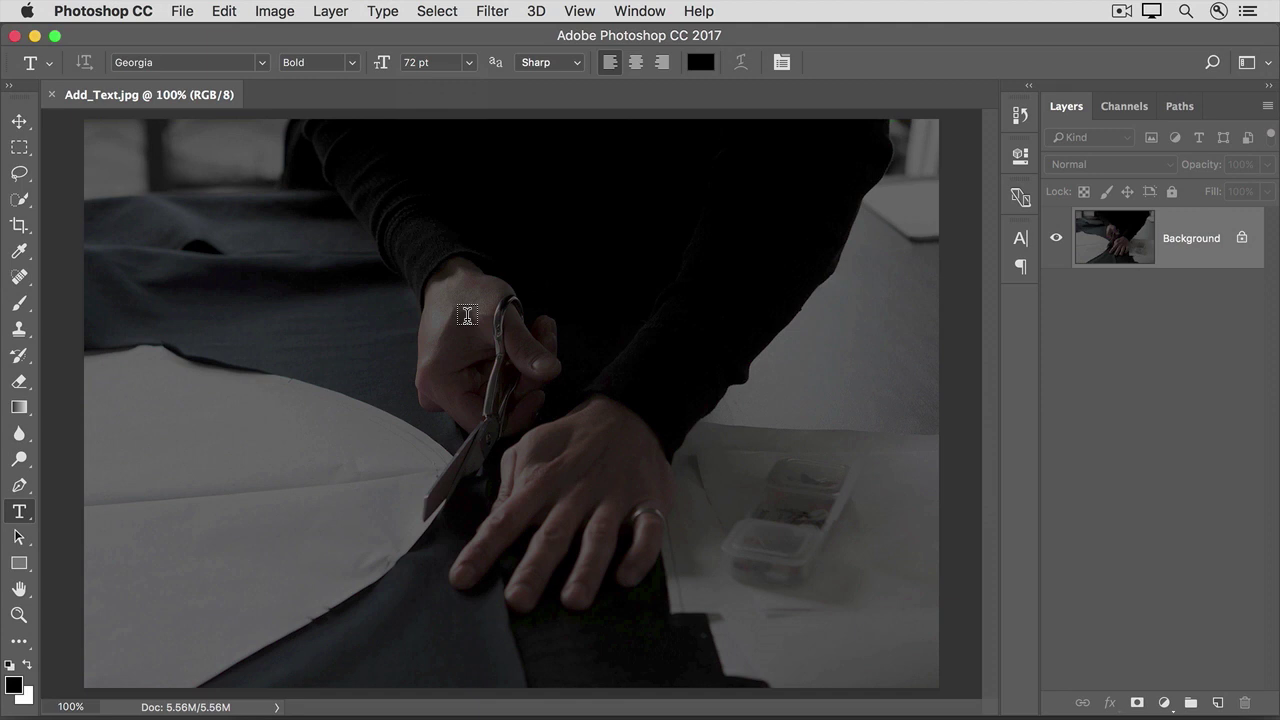
click(699, 63)
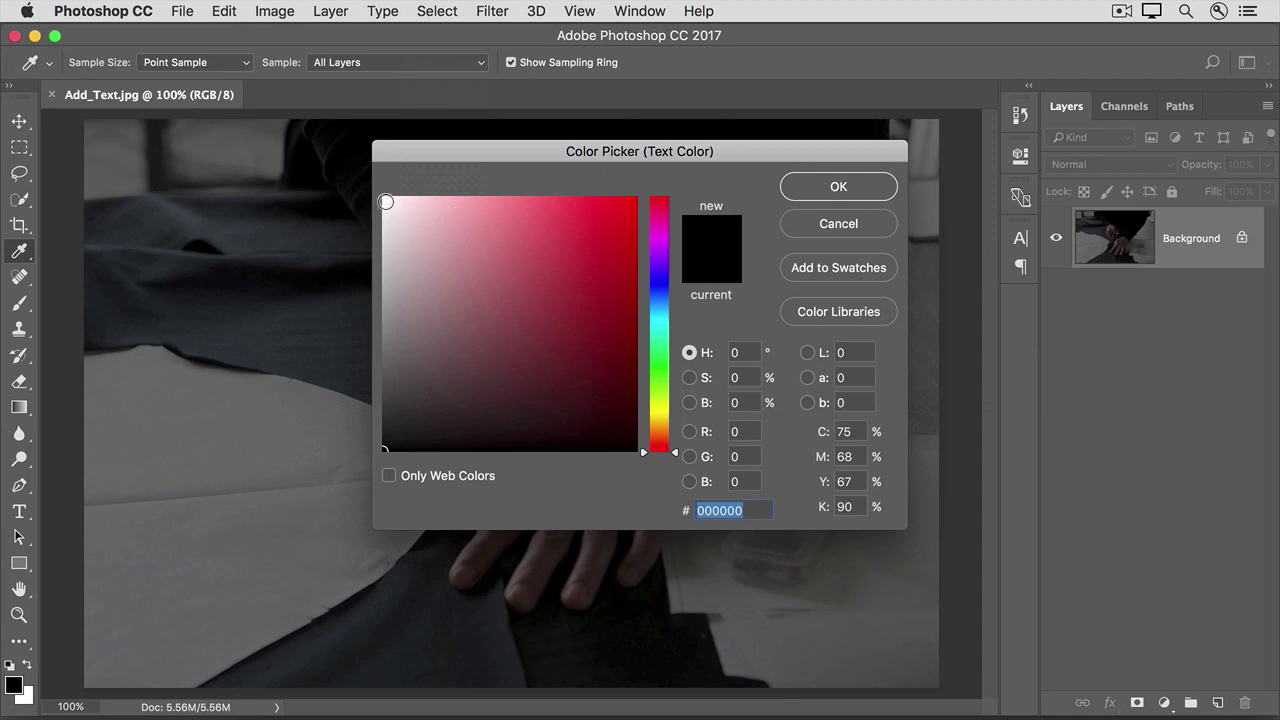
- Make the text colour near-white faf7f7 and start a new text layer on the photo
click(386, 202)
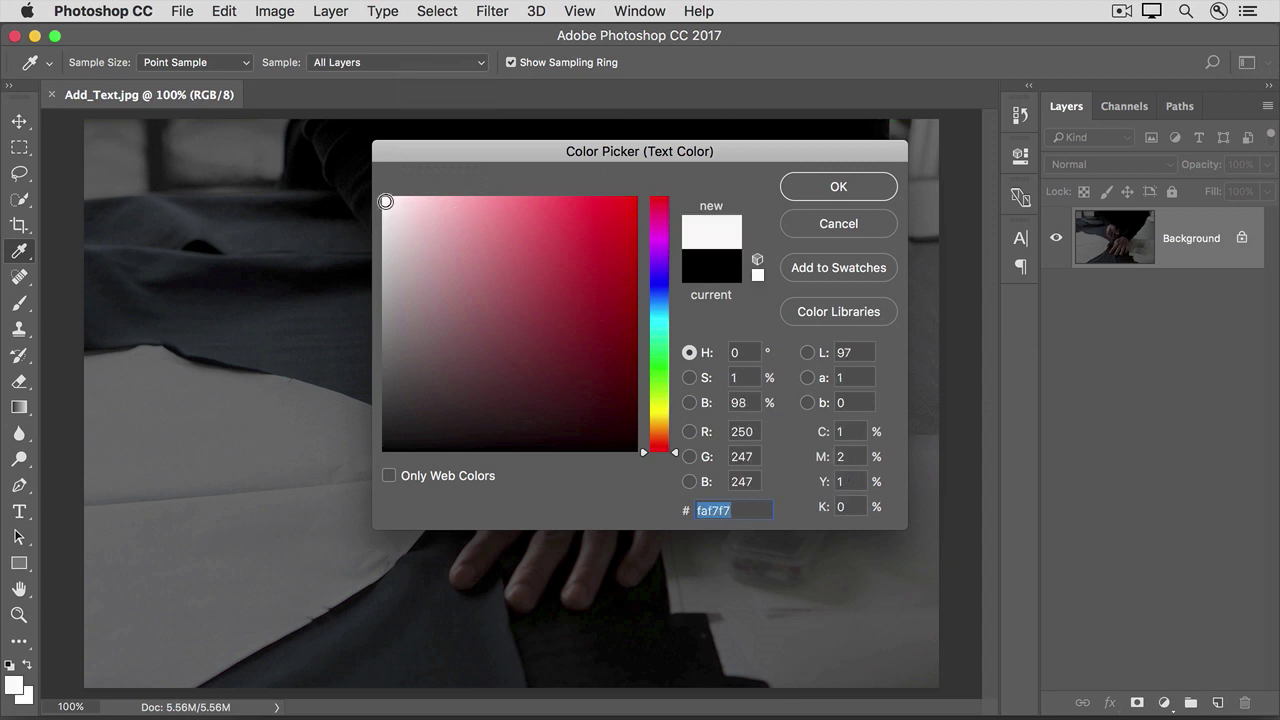
click(810, 186)
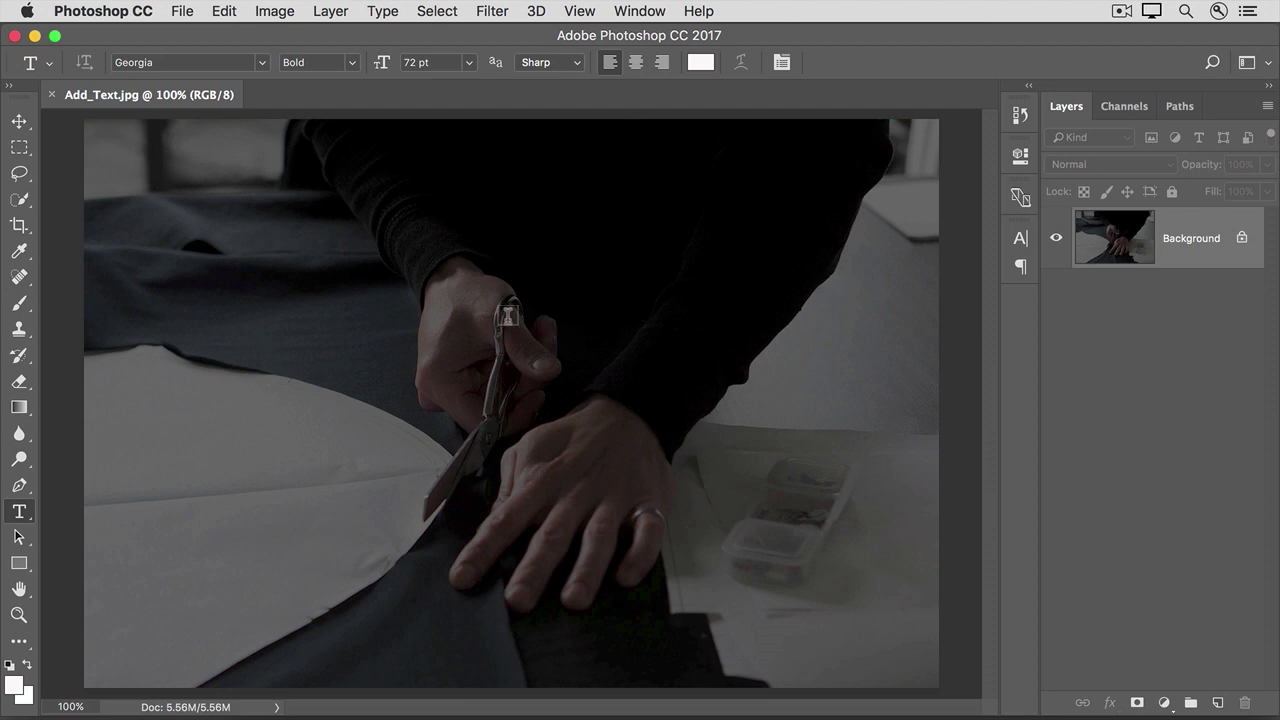
click(420, 310)
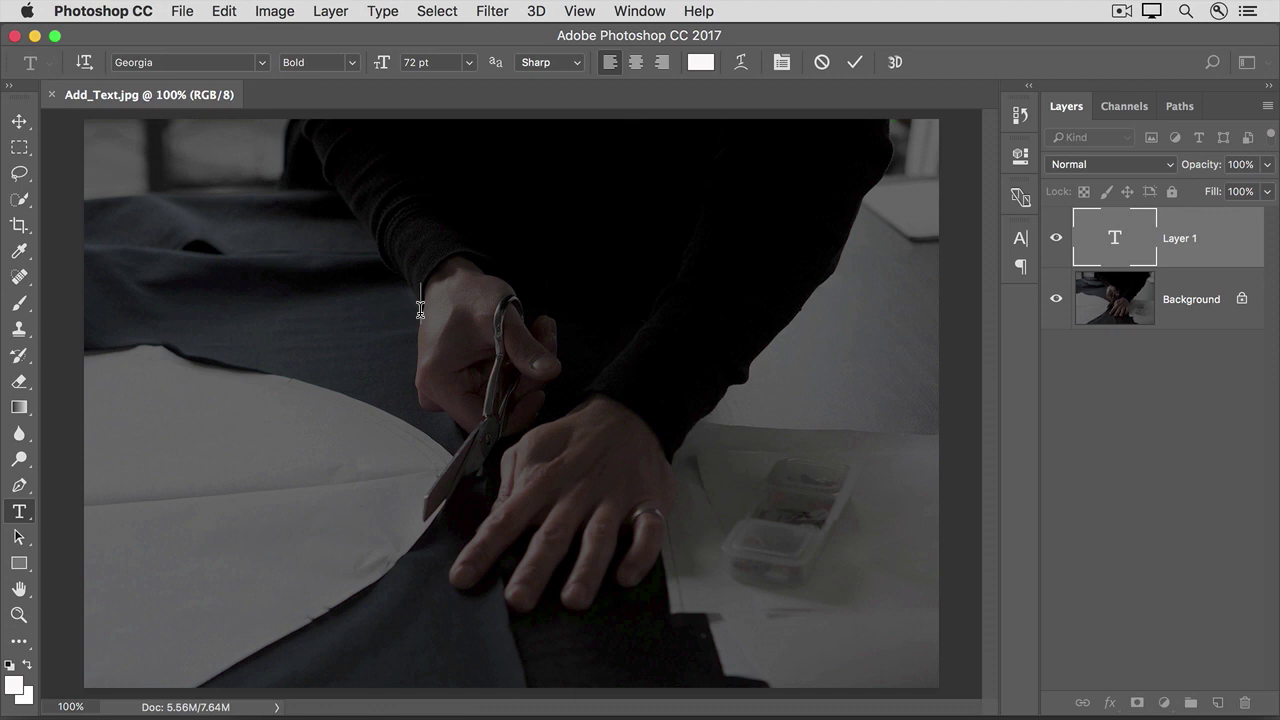
- Type the title LANEKA'S above the scissors and commit it
text(LAN)
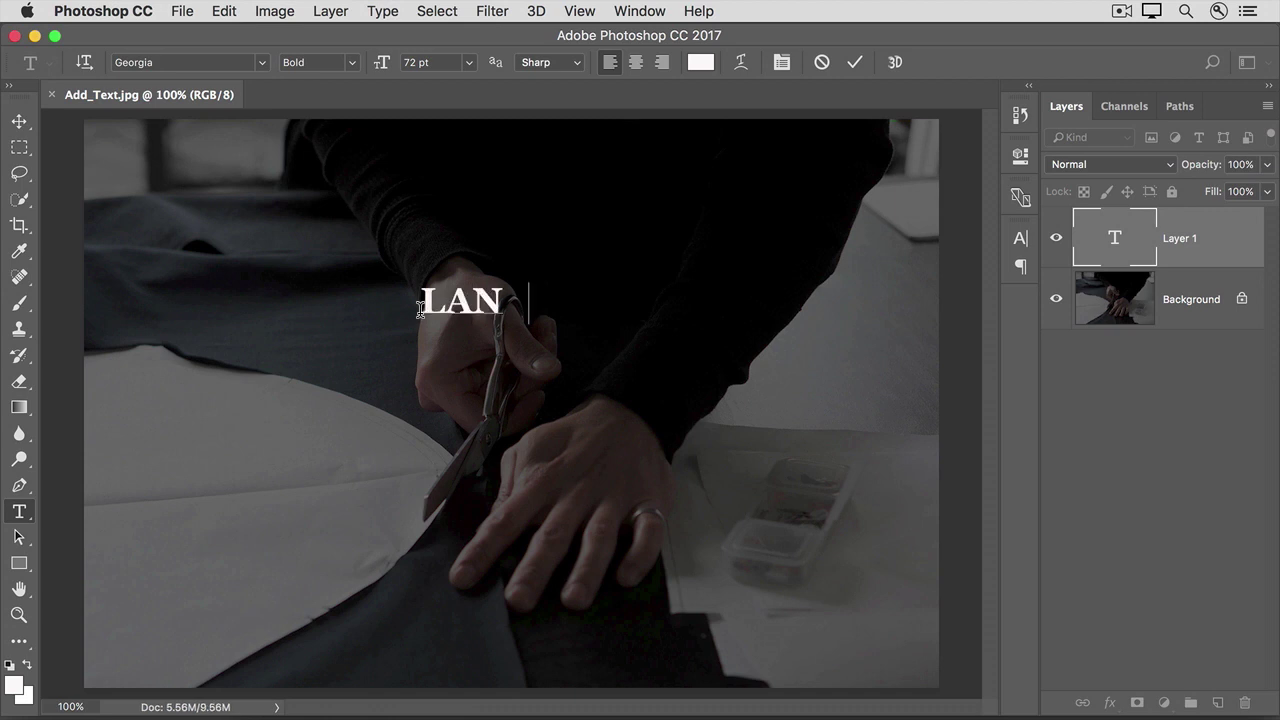
text(EKA'S)
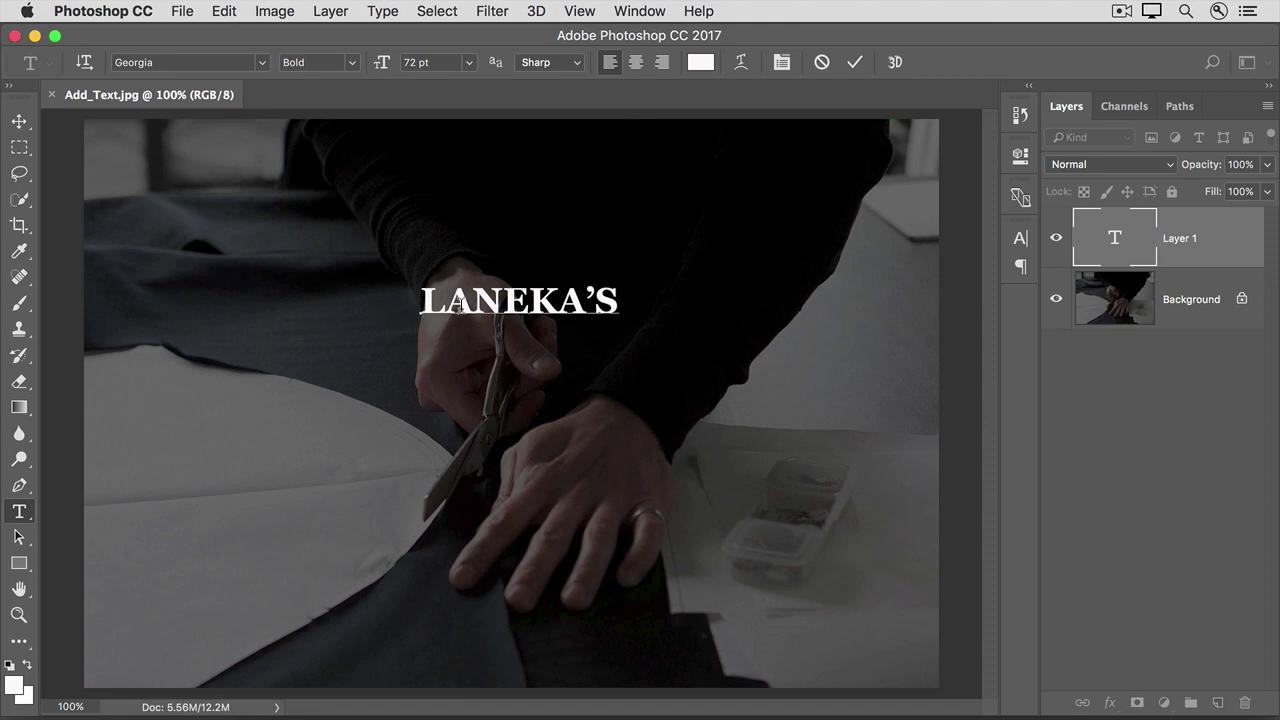
click(852, 65)
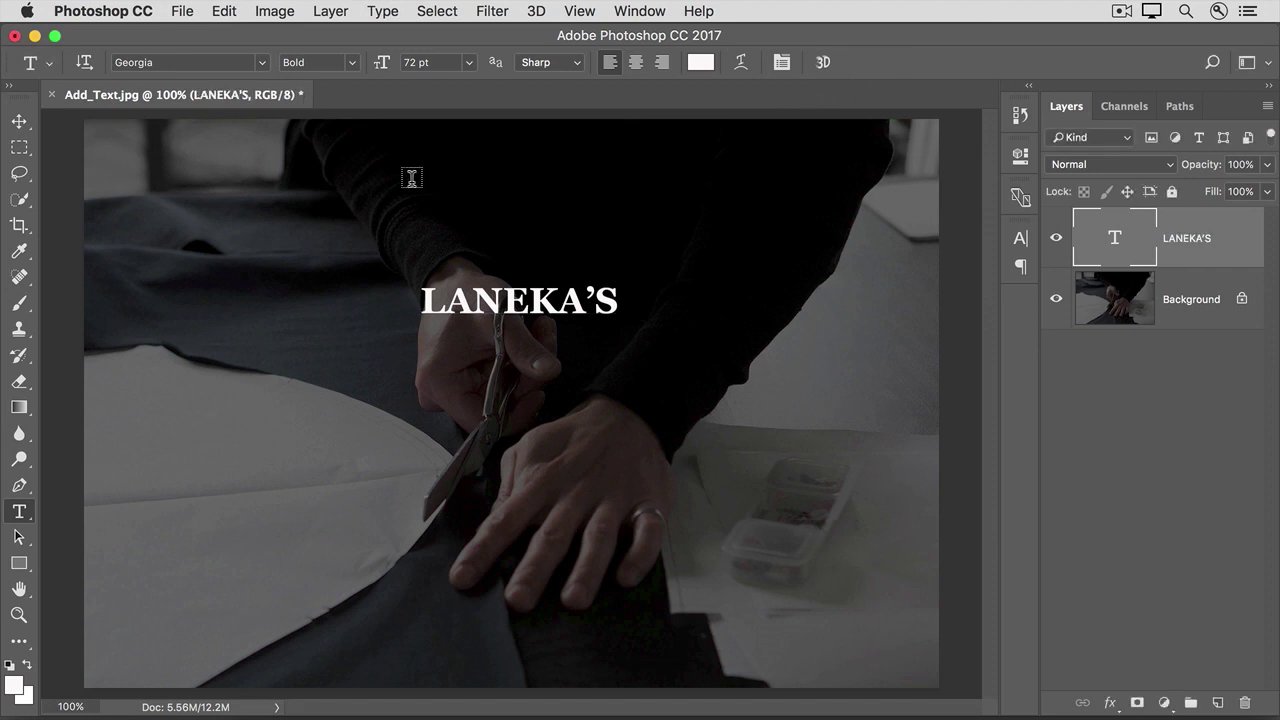
- Drag the LANEKA'S title right and down toward the centre of the photo
click(22, 125)
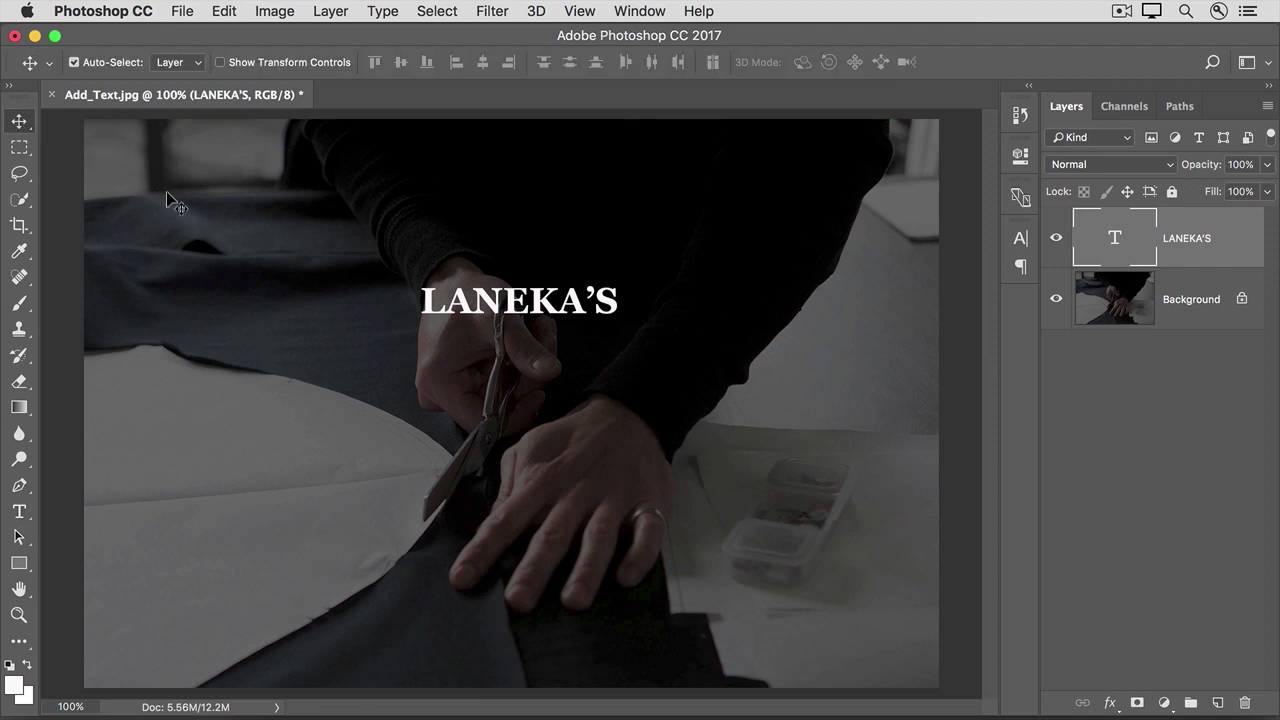
drag(420, 306, 473, 354)
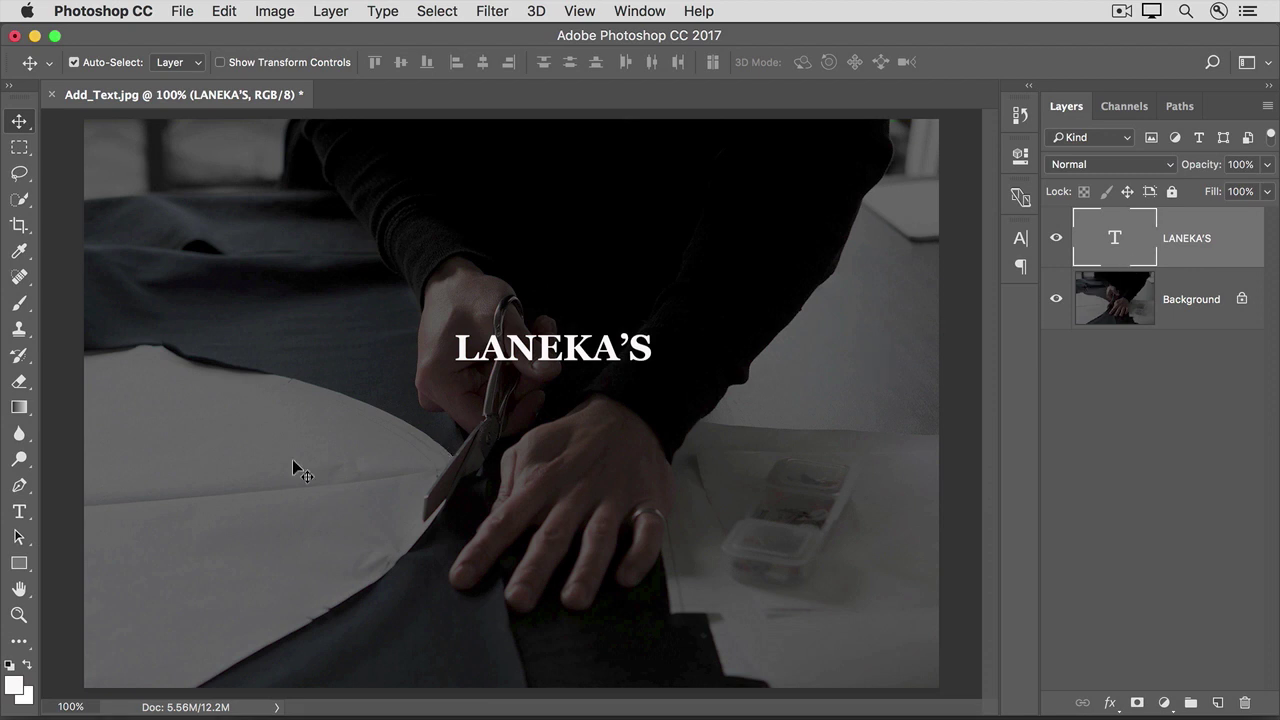
click(10, 514)
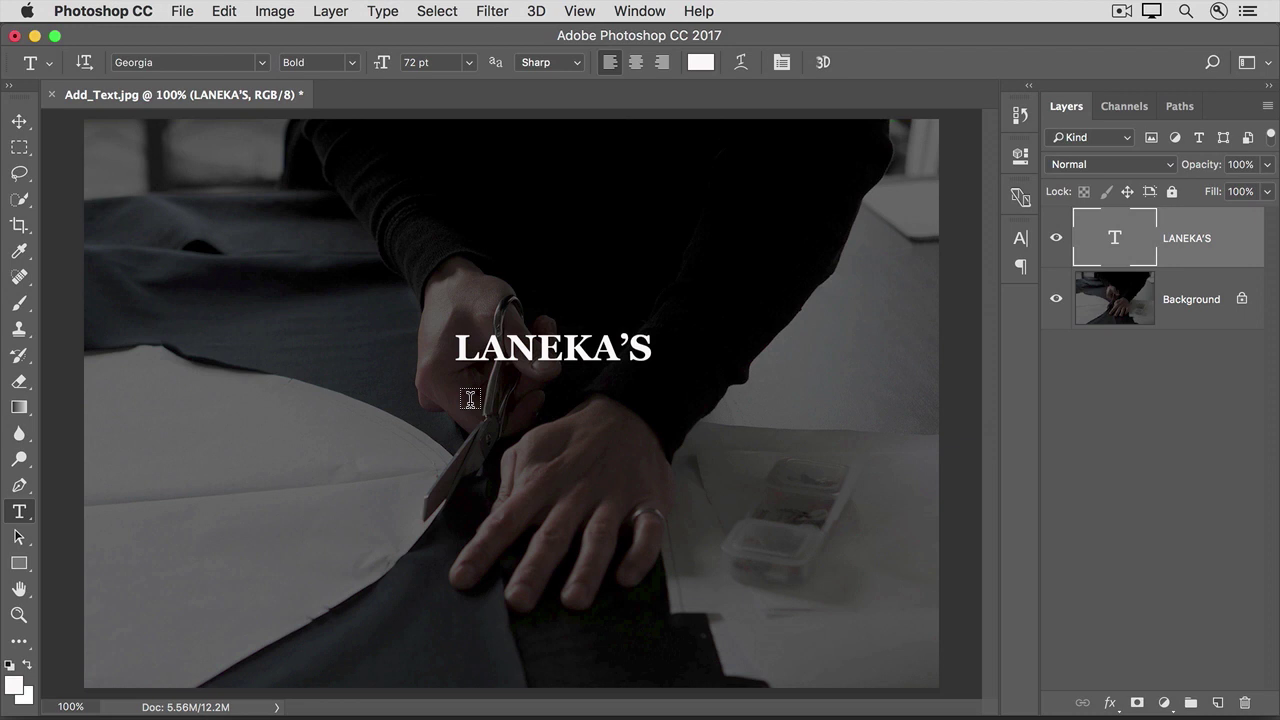
- Start a text layer below LANEKA'S set in Arial Regular 36 pt
click(470, 399)
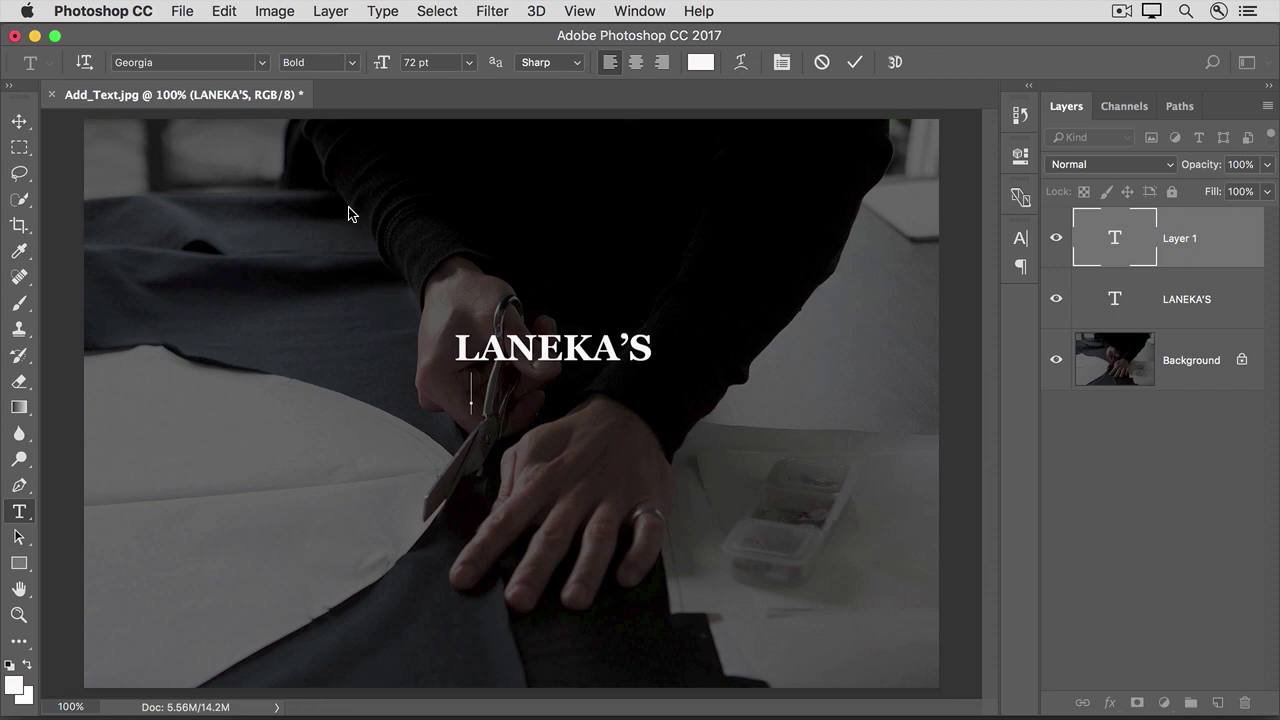
click(186, 59)
text(Arial)
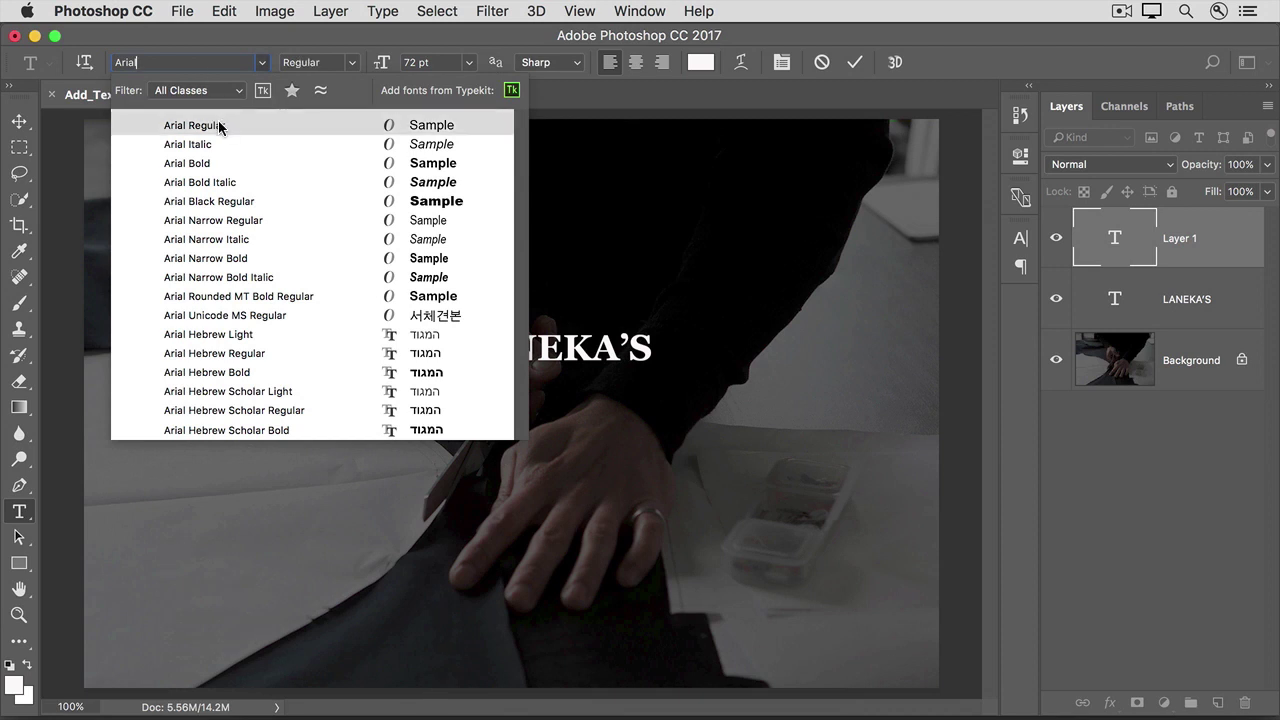
click(218, 120)
click(469, 63)
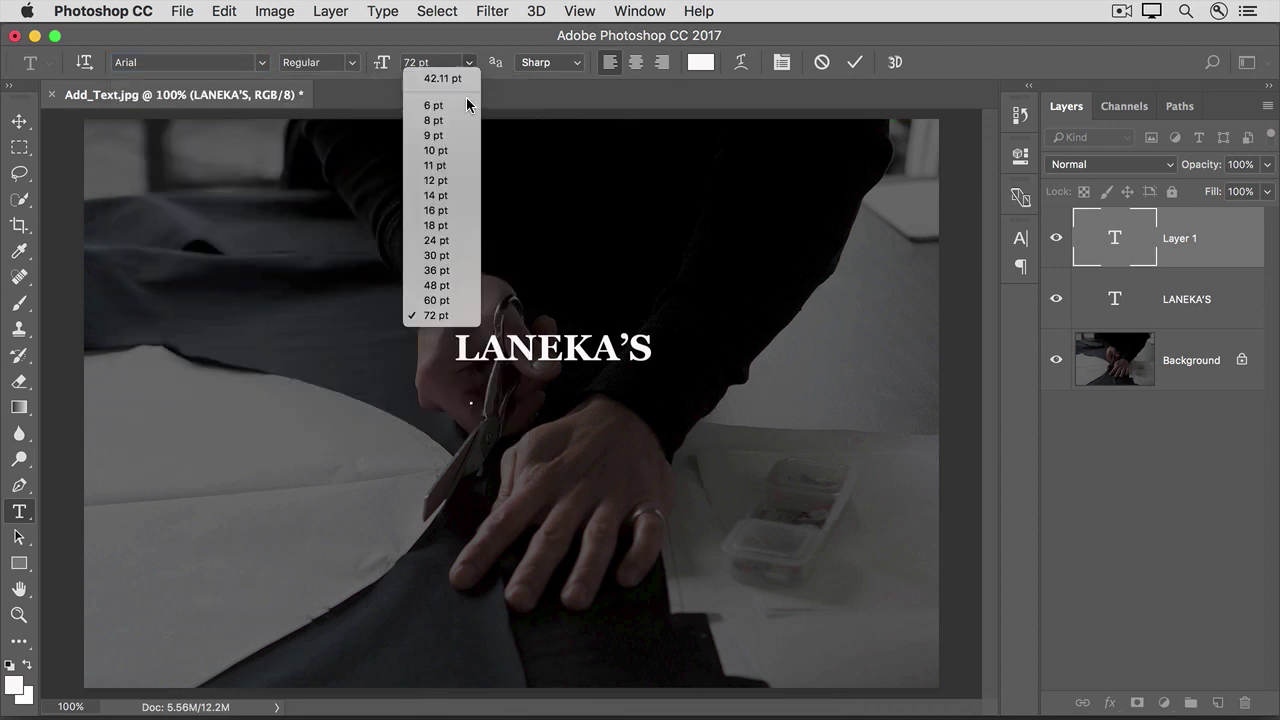
click(456, 272)
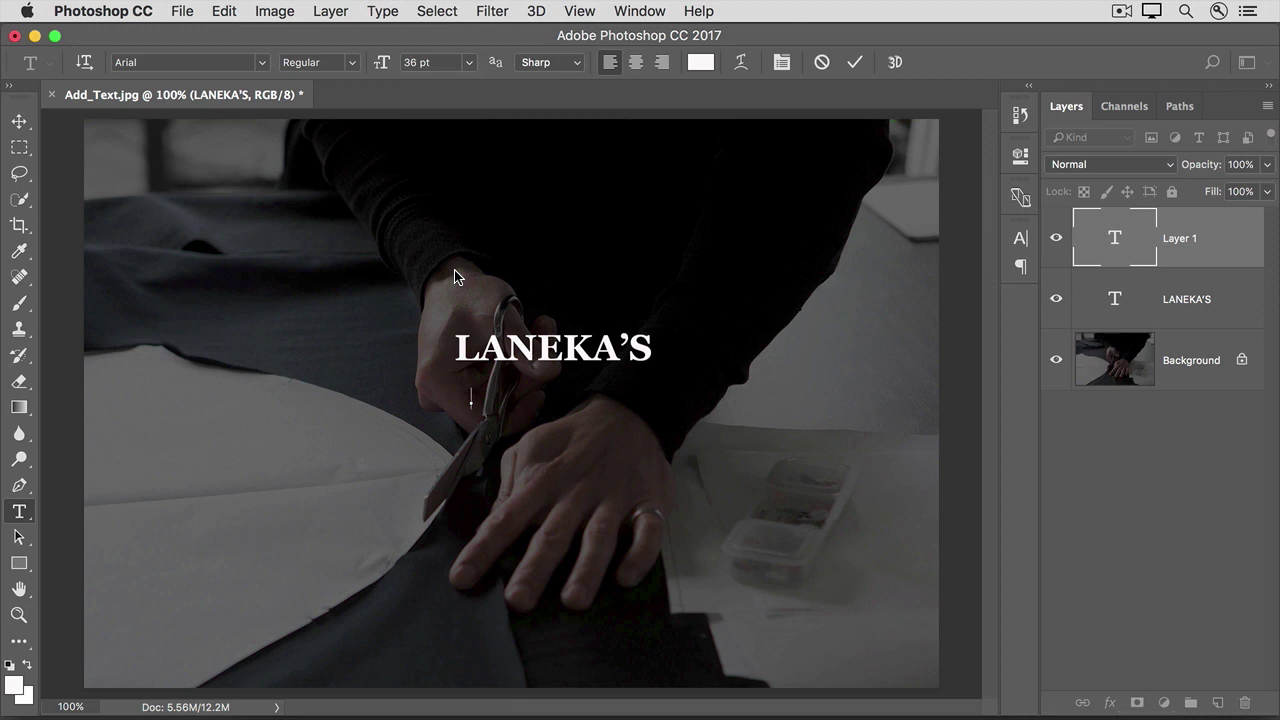
- Type the two-line tagline CUSTOM CLOTHING / SINCE 1964 and commit it
text(CUSTOM CLO)
key(BackSpace)
text(LOTHING)
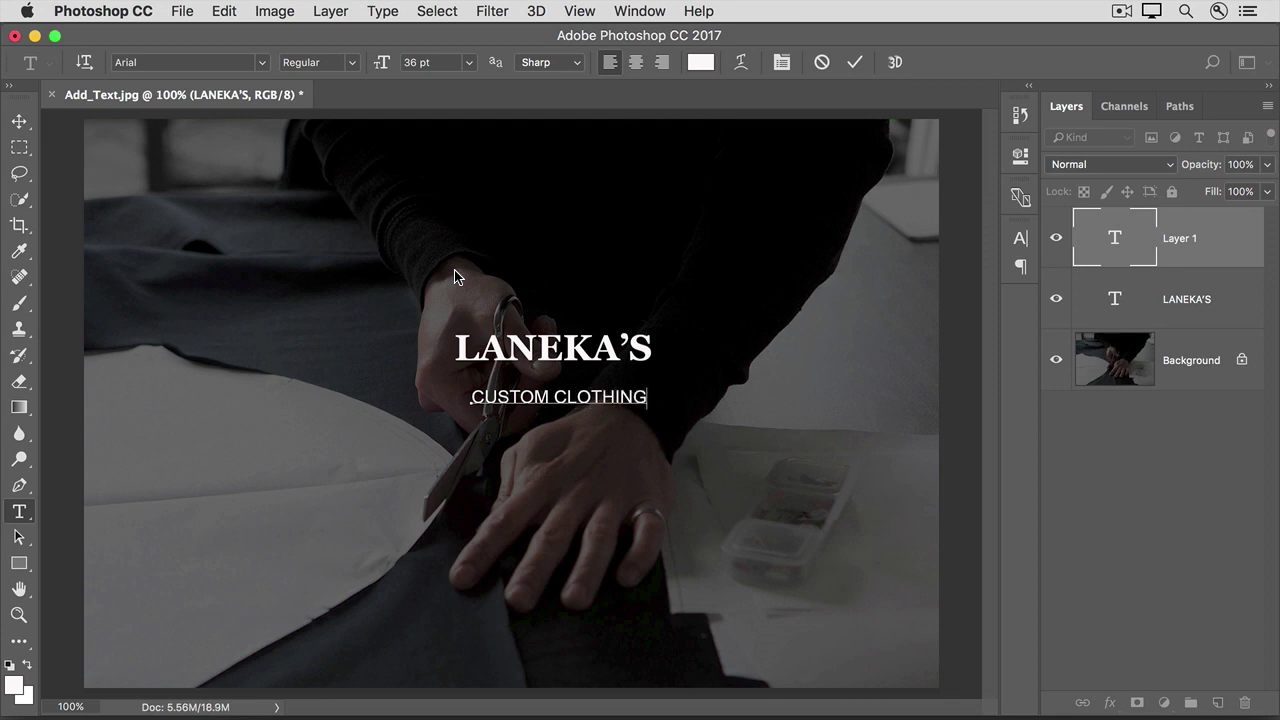
key(Return)
text(SINCE 1964)
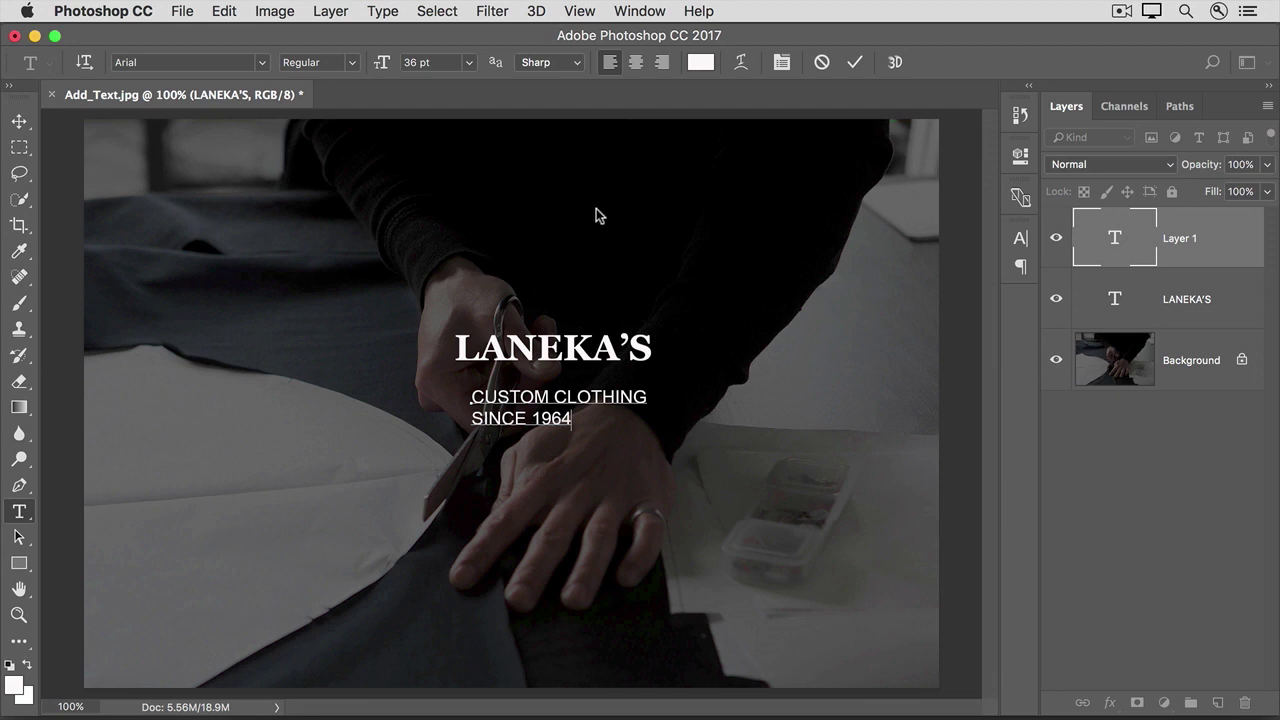
click(854, 62)
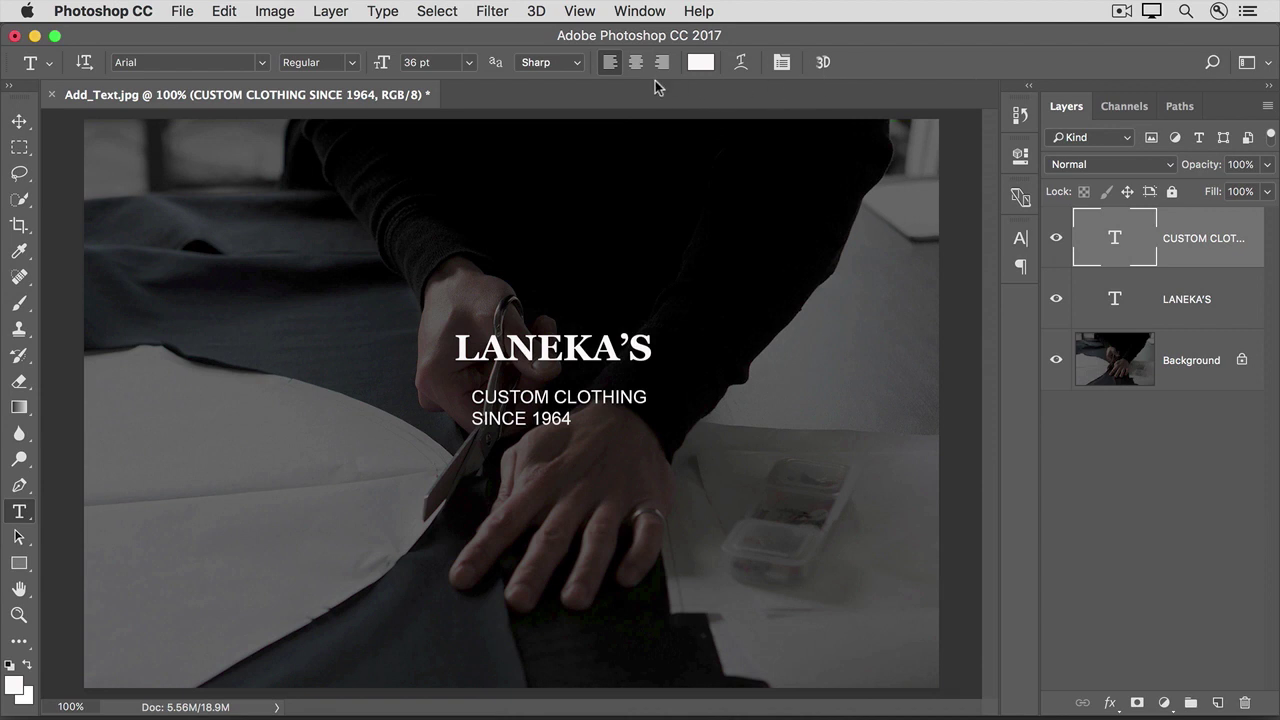
- Centre-align the tagline and drag it to sit centred under LANEKA'S
click(636, 63)
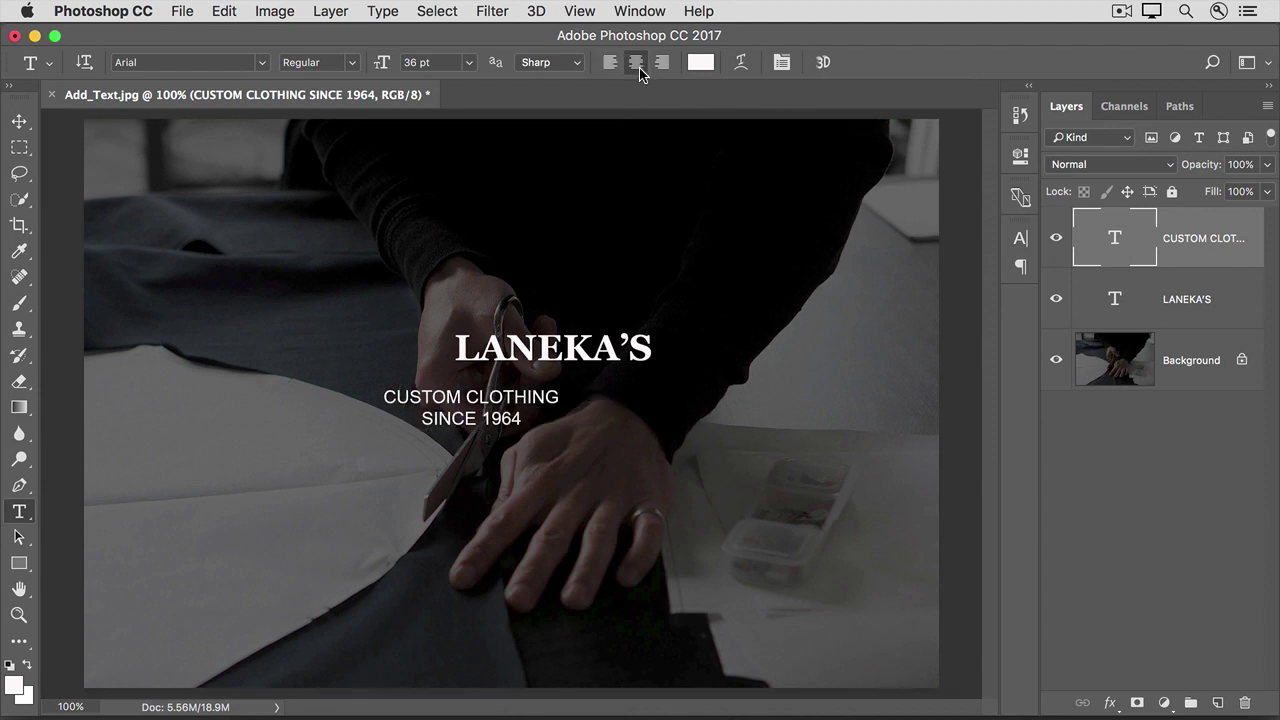
key(super+alt+a)
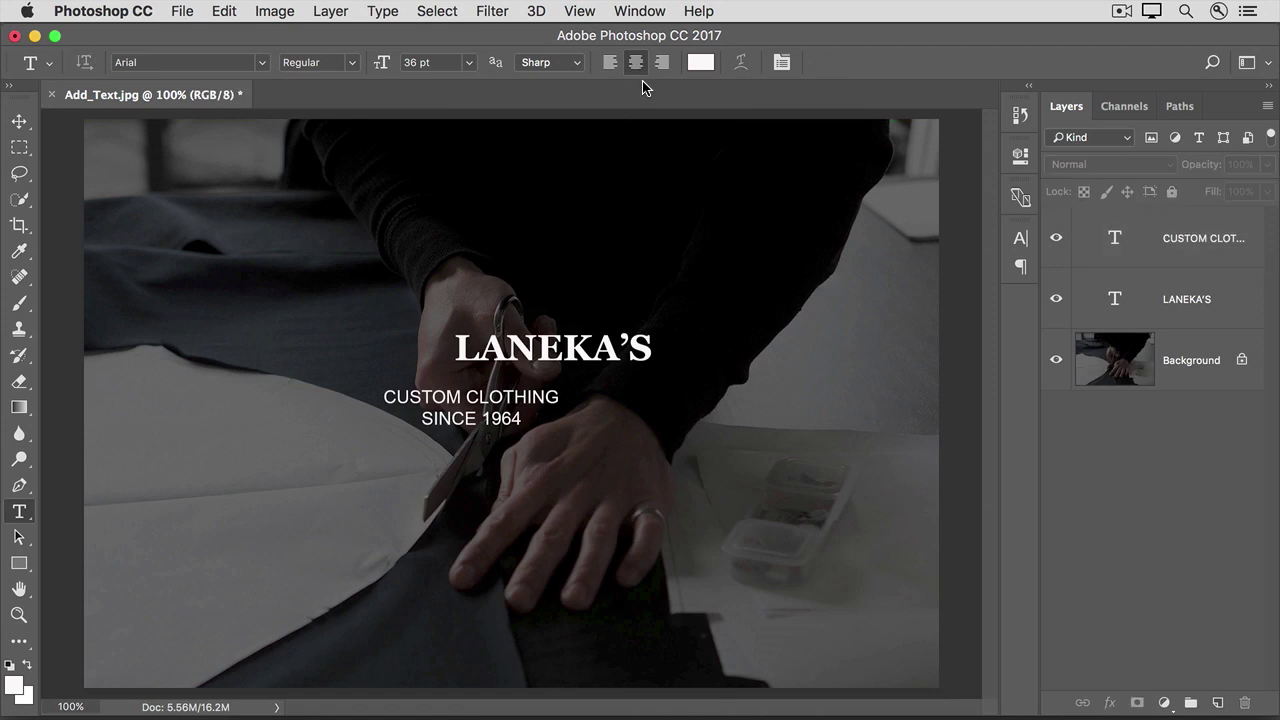
click(20, 121)
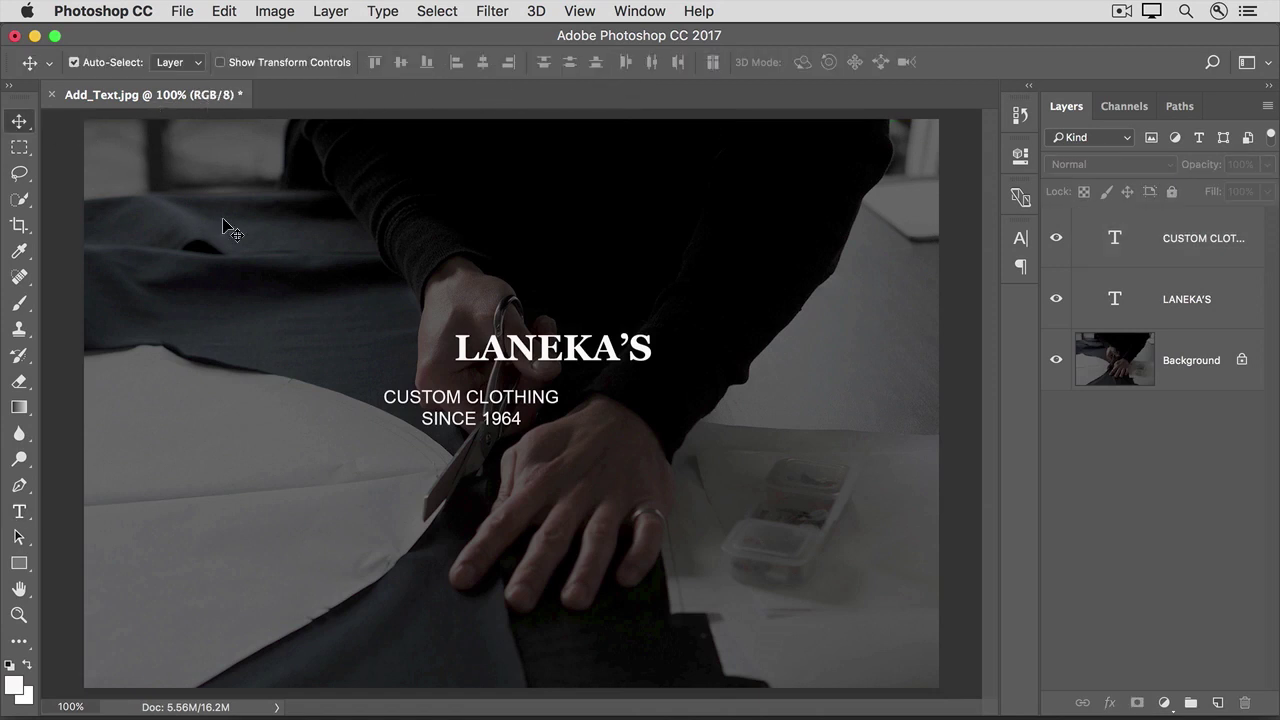
drag(464, 402, 538, 407)
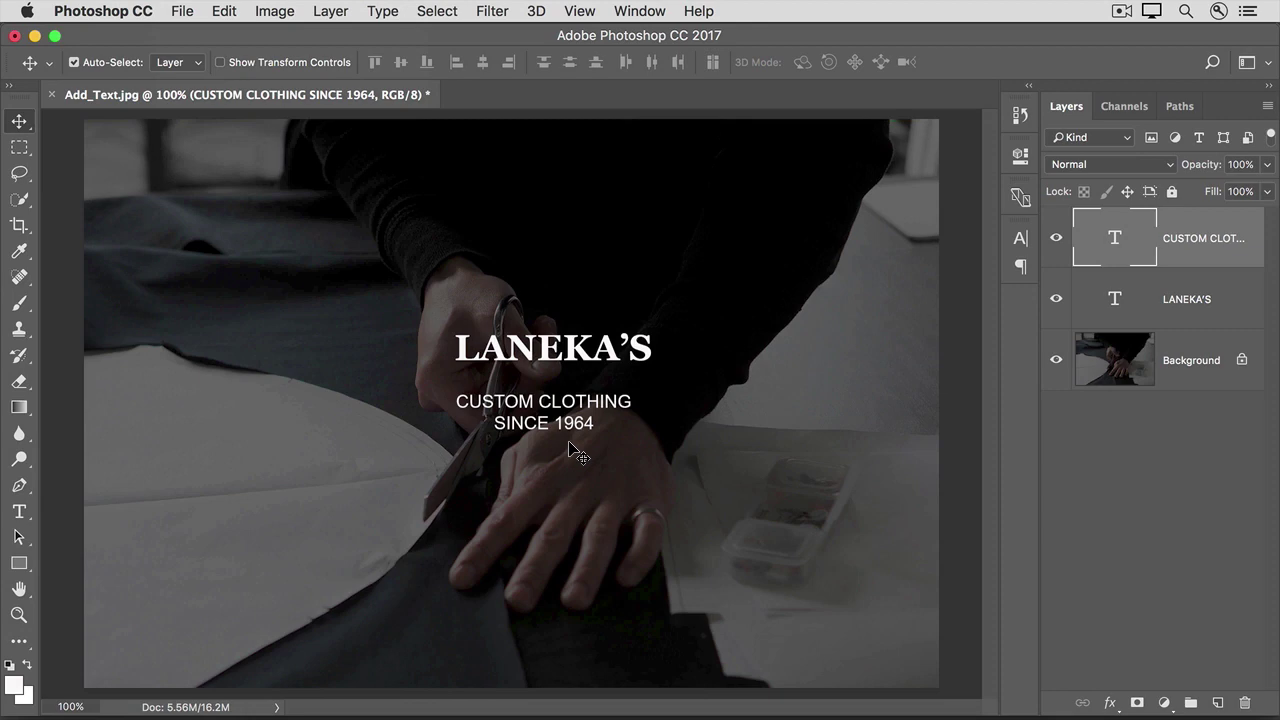
- Save the layout as a PSD, then select the LANEKA'S layer in Edit_Text.psd
click(182, 14)
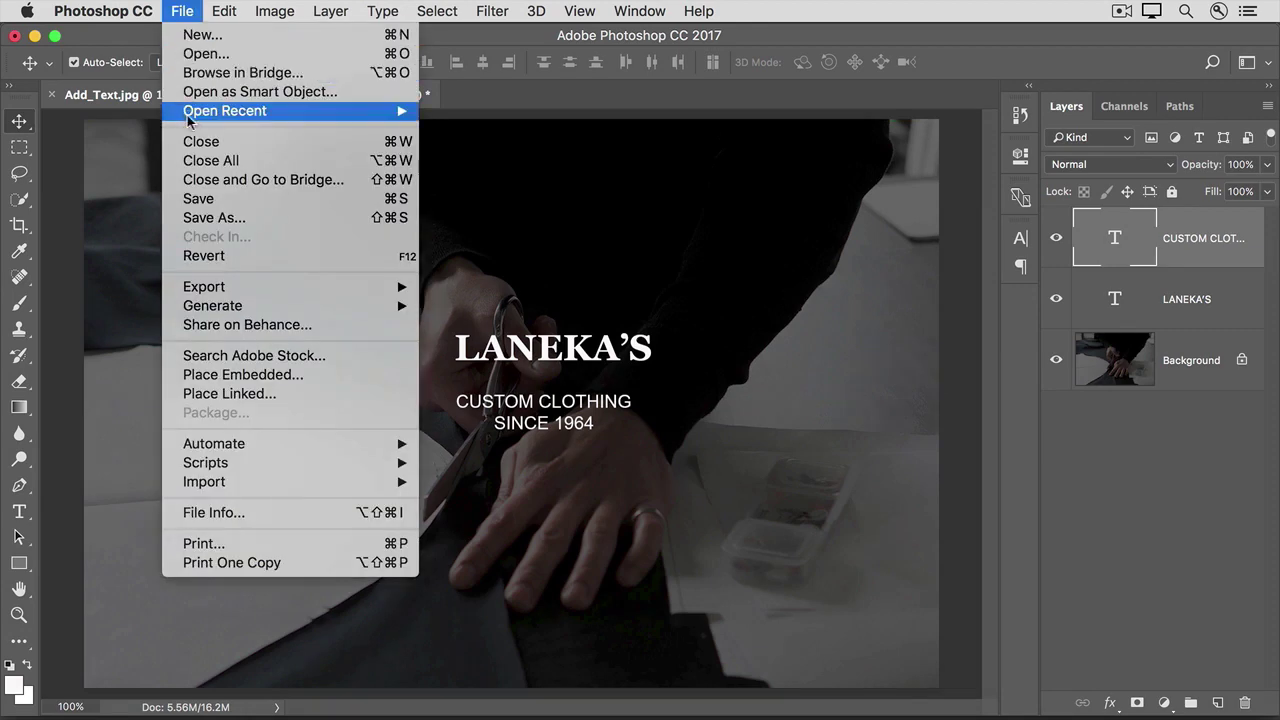
click(205, 217)
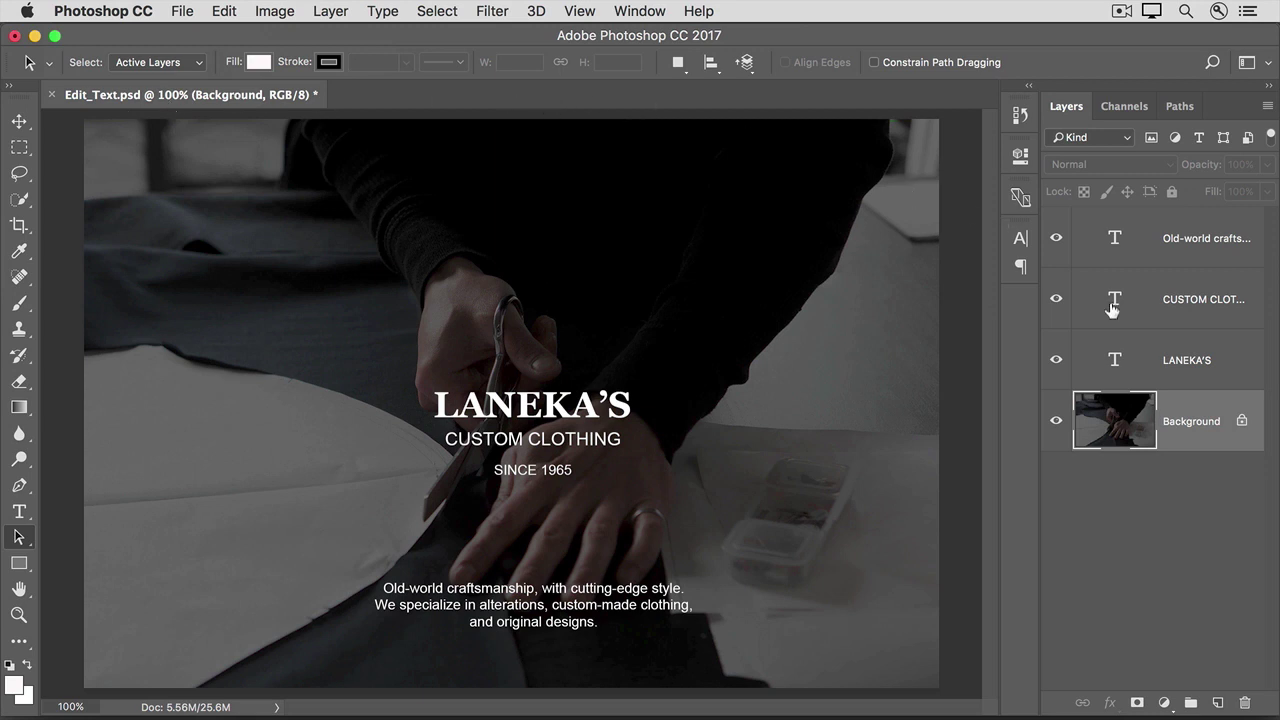
click(1185, 378)
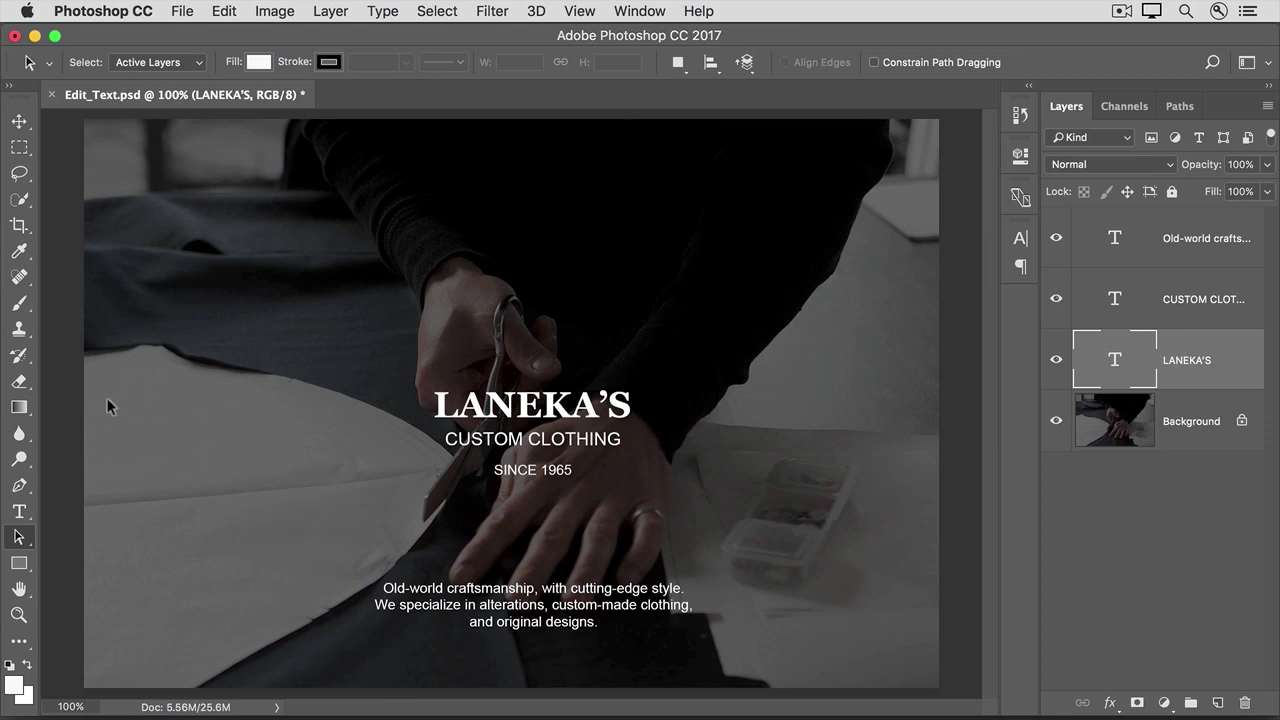
- Resize the LANEKA'S title from 72 pt to 60 pt
click(22, 514)
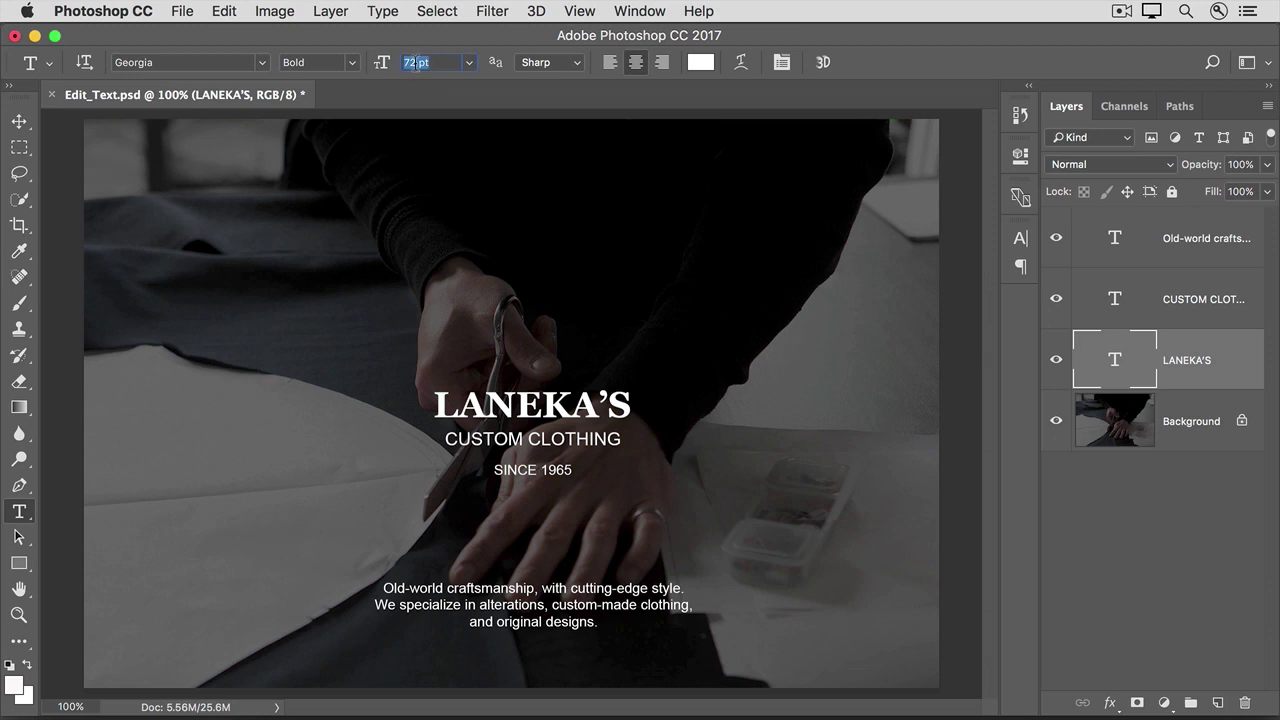
drag(416, 62, 398, 63)
text(60)
key(Return)
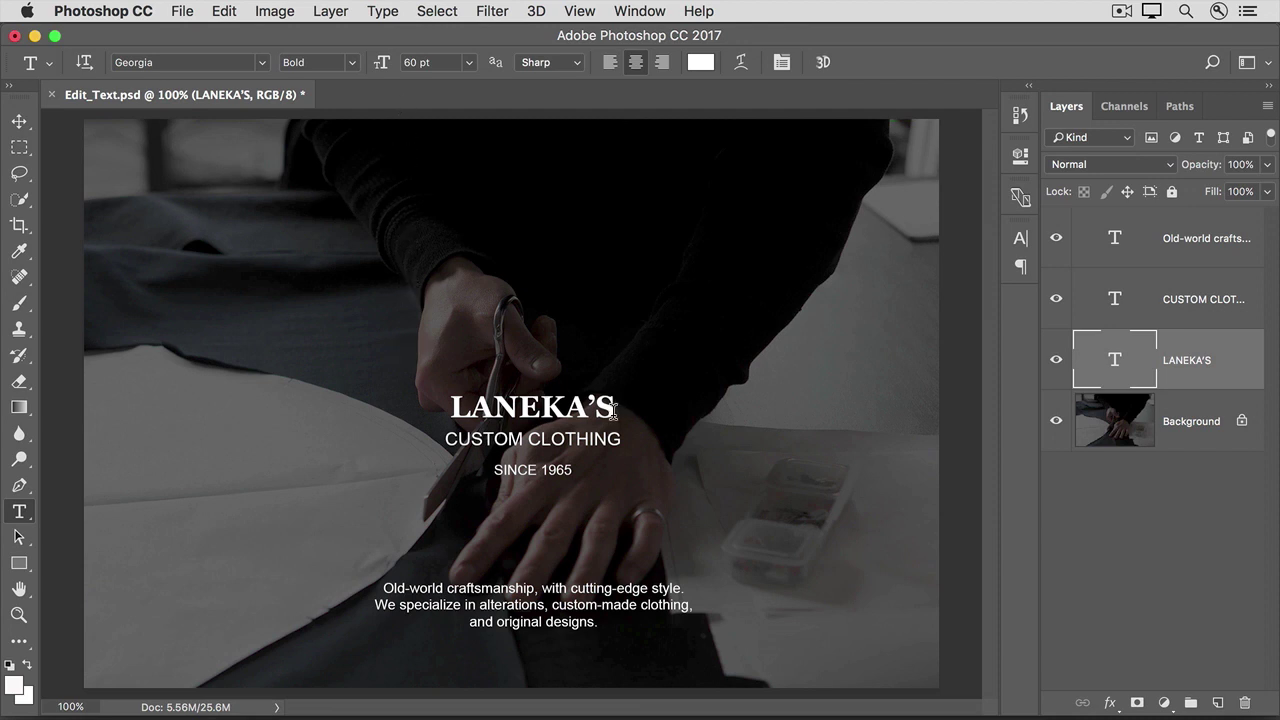
click(1152, 312)
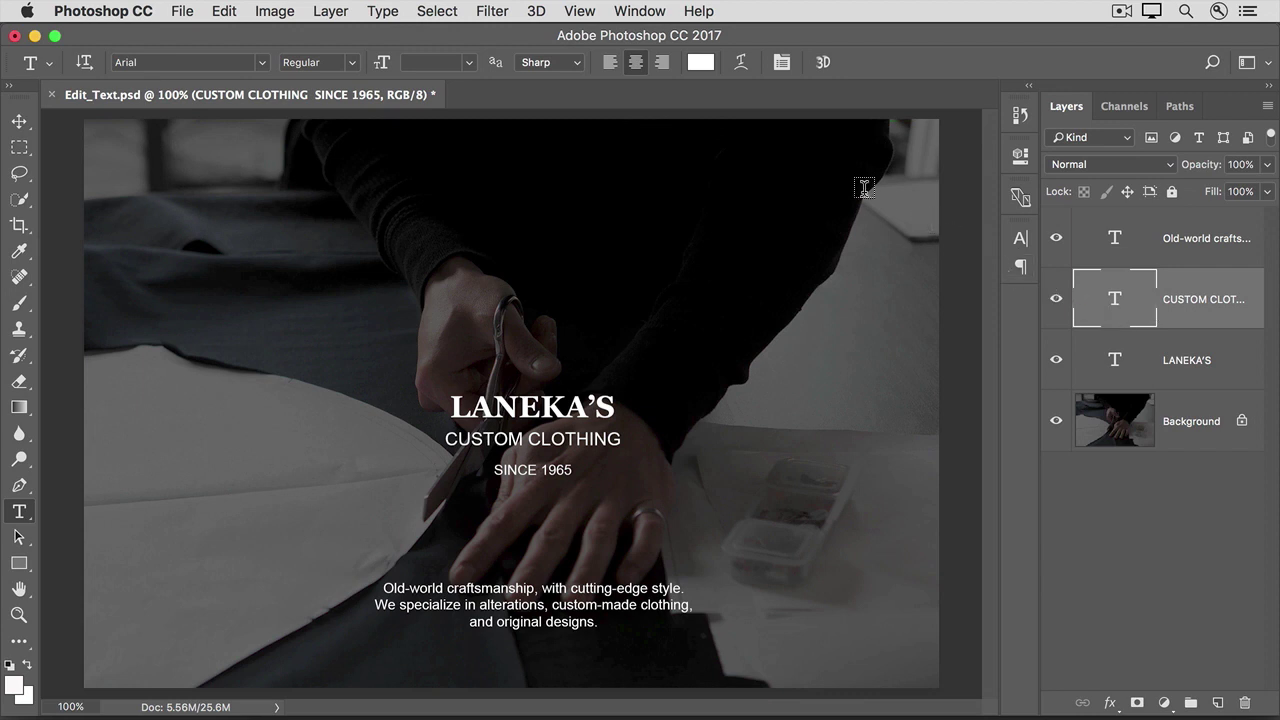
- Colour the CUSTOM CLOTHING / SINCE 1965 subtitle web-safe mid grey 999999
click(702, 64)
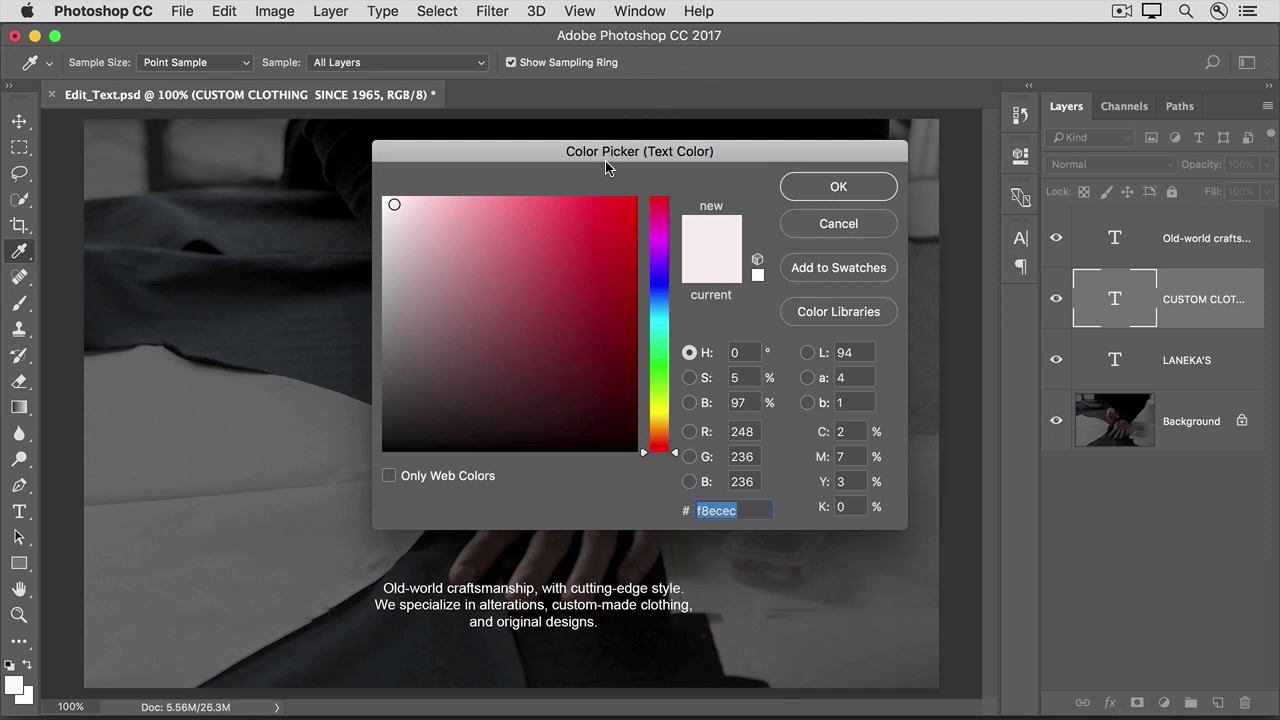
drag(597, 163, 911, 22)
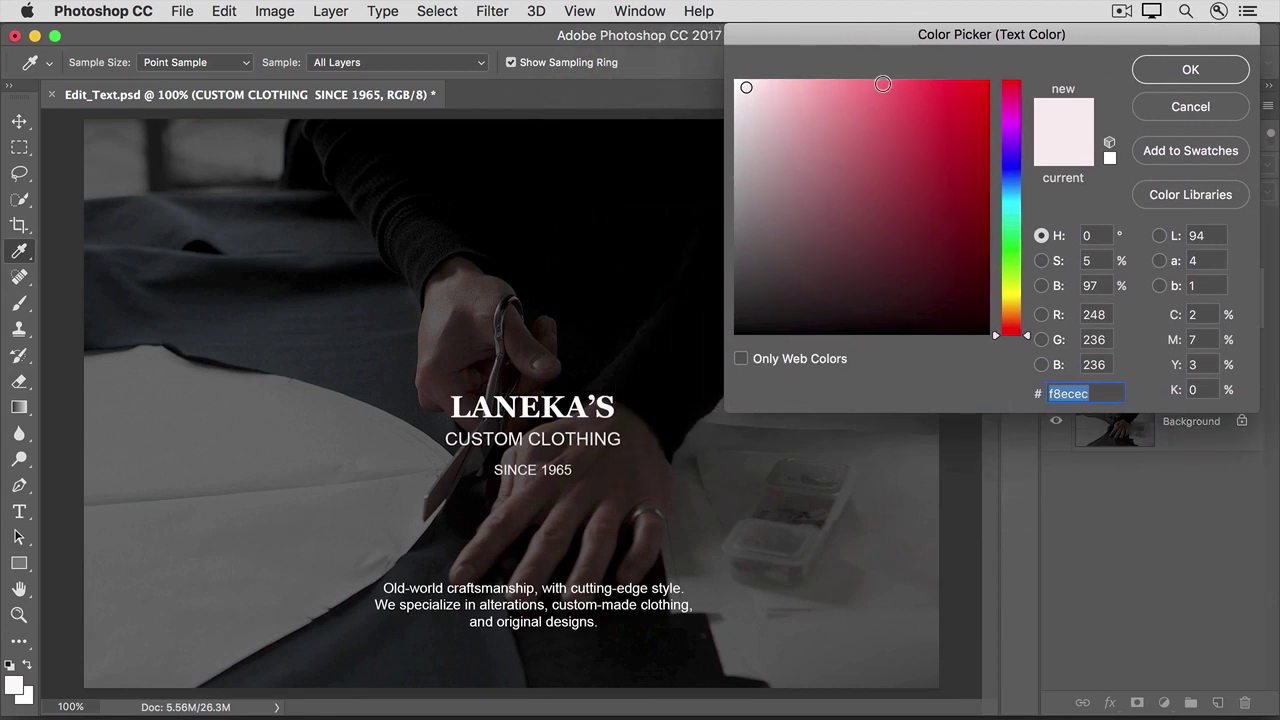
click(740, 358)
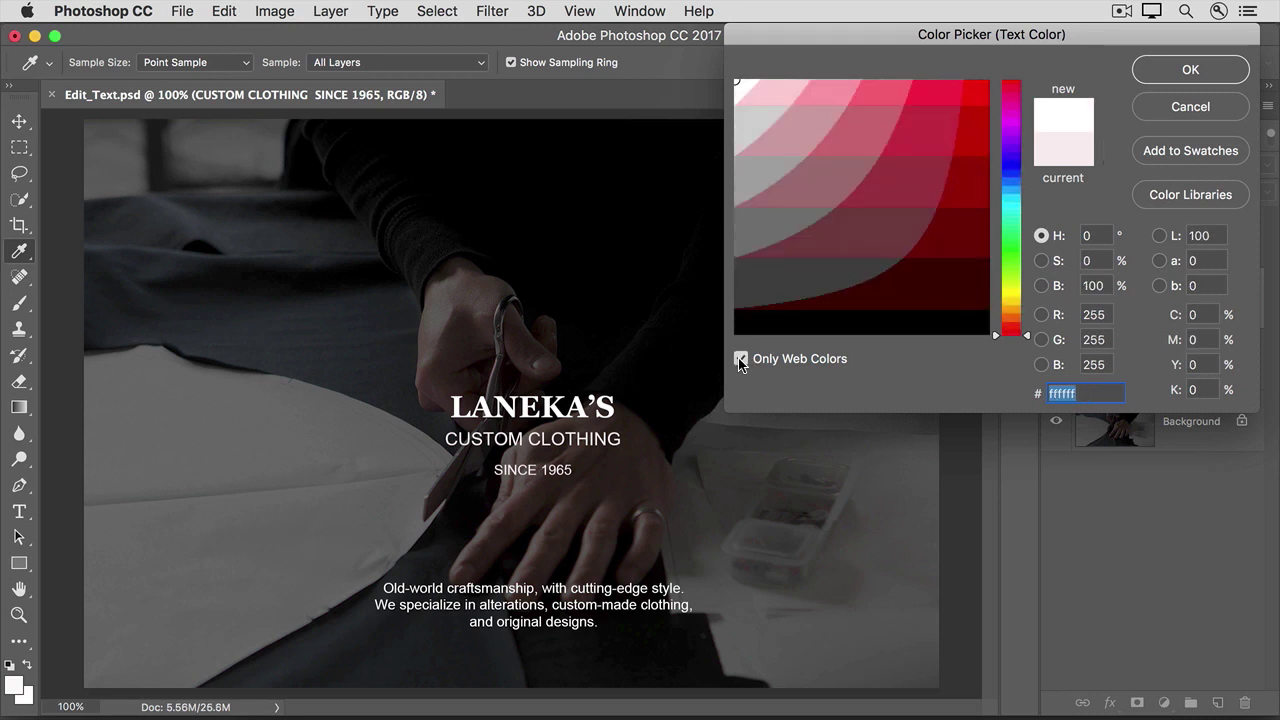
click(751, 174)
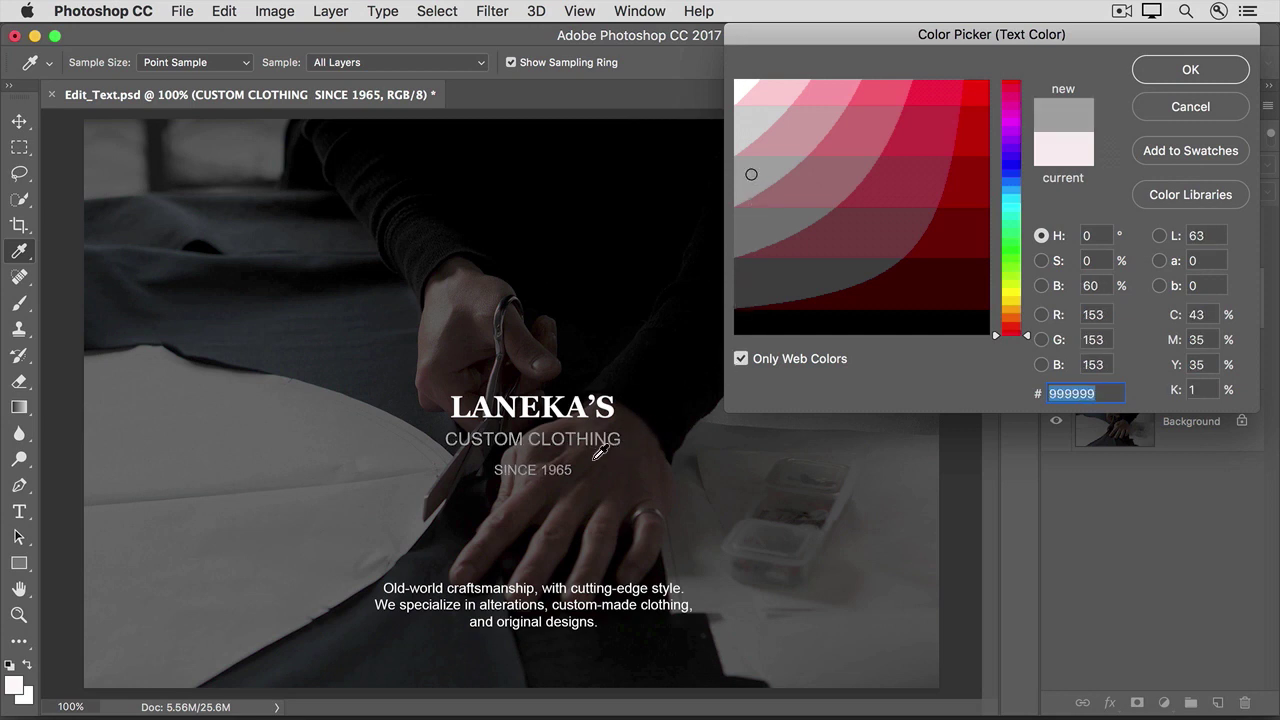
click(1191, 71)
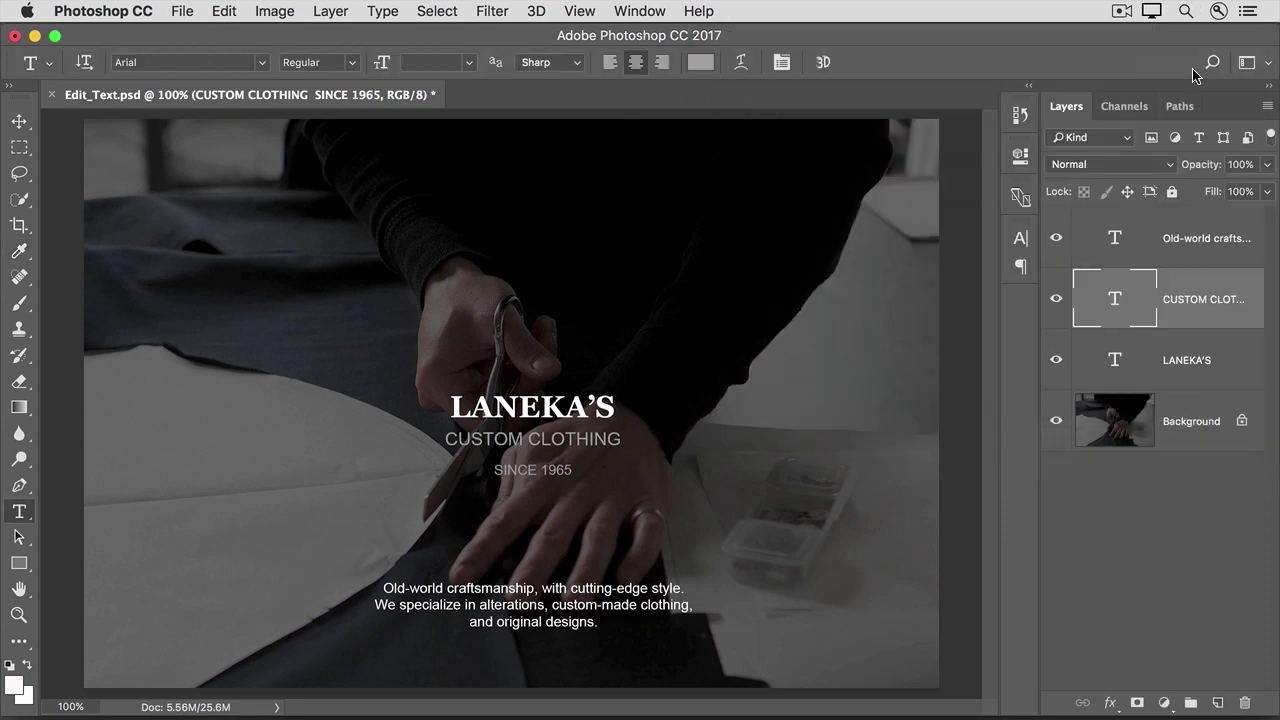
click(1203, 434)
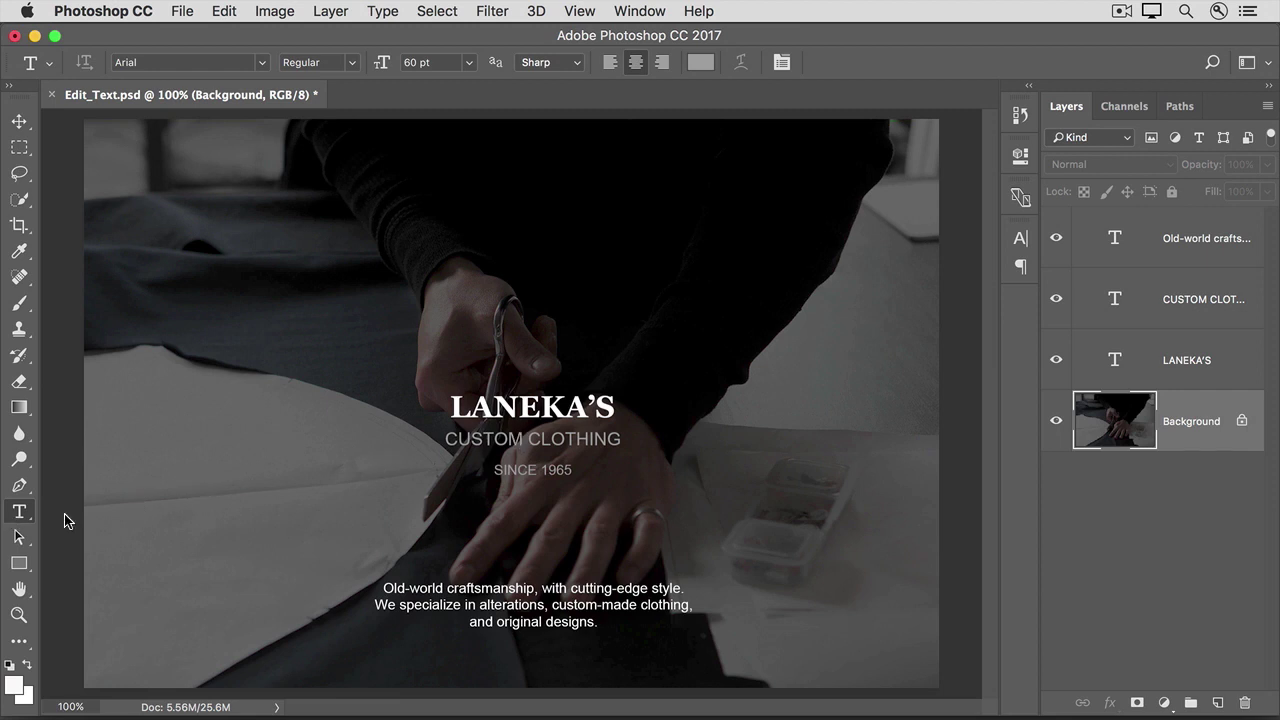
- Replace CUSTOM with FINE so the subtitle reads FINE CLOTHING
drag(522, 439, 448, 442)
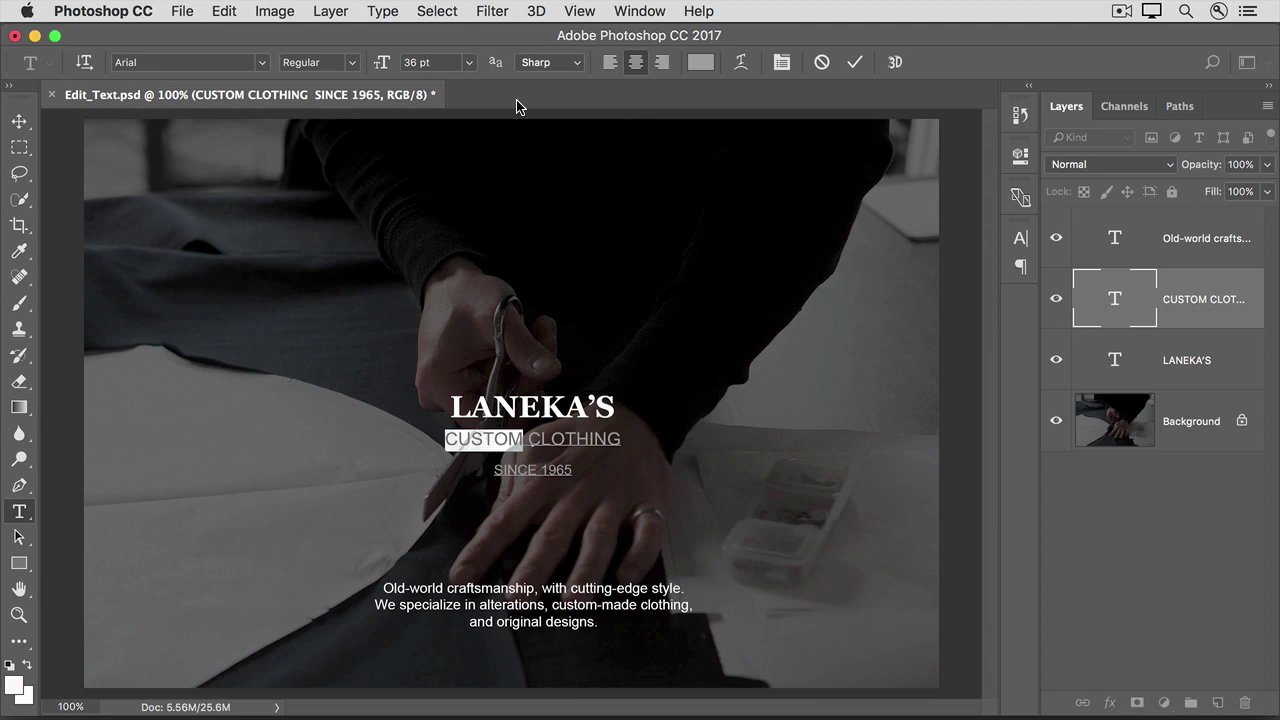
text(FINE)
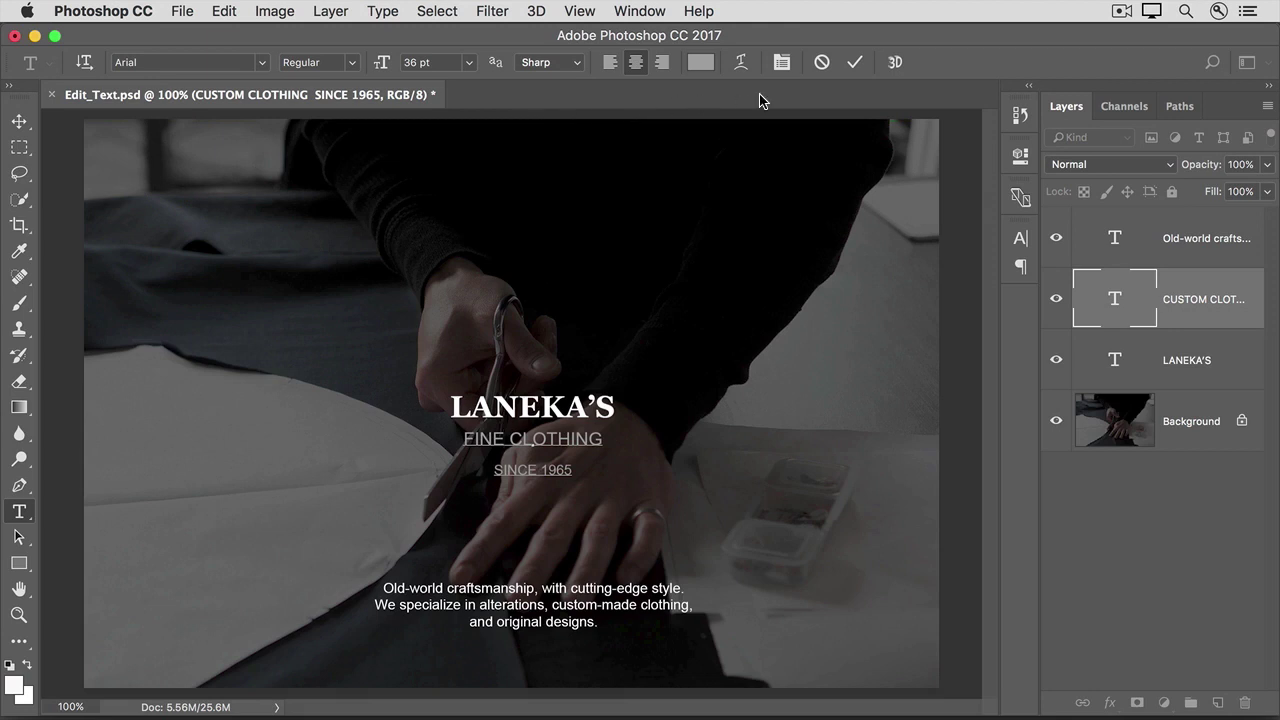
click(855, 64)
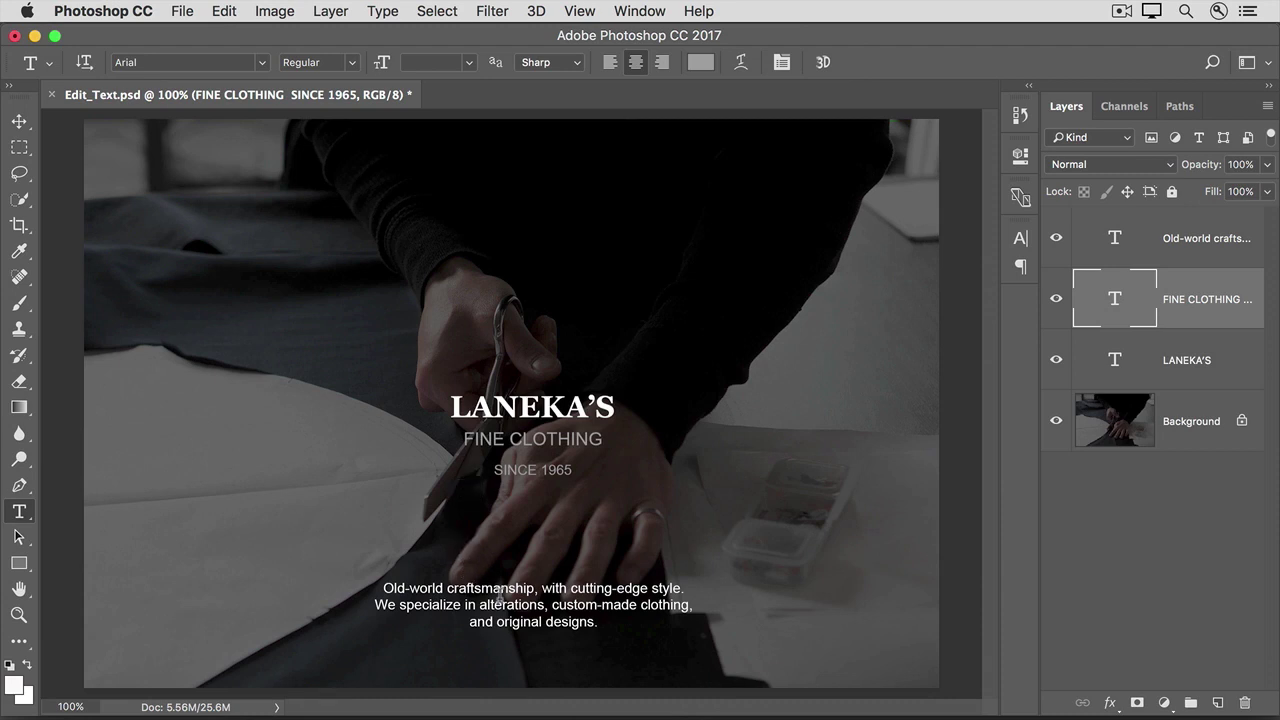
click(504, 597)
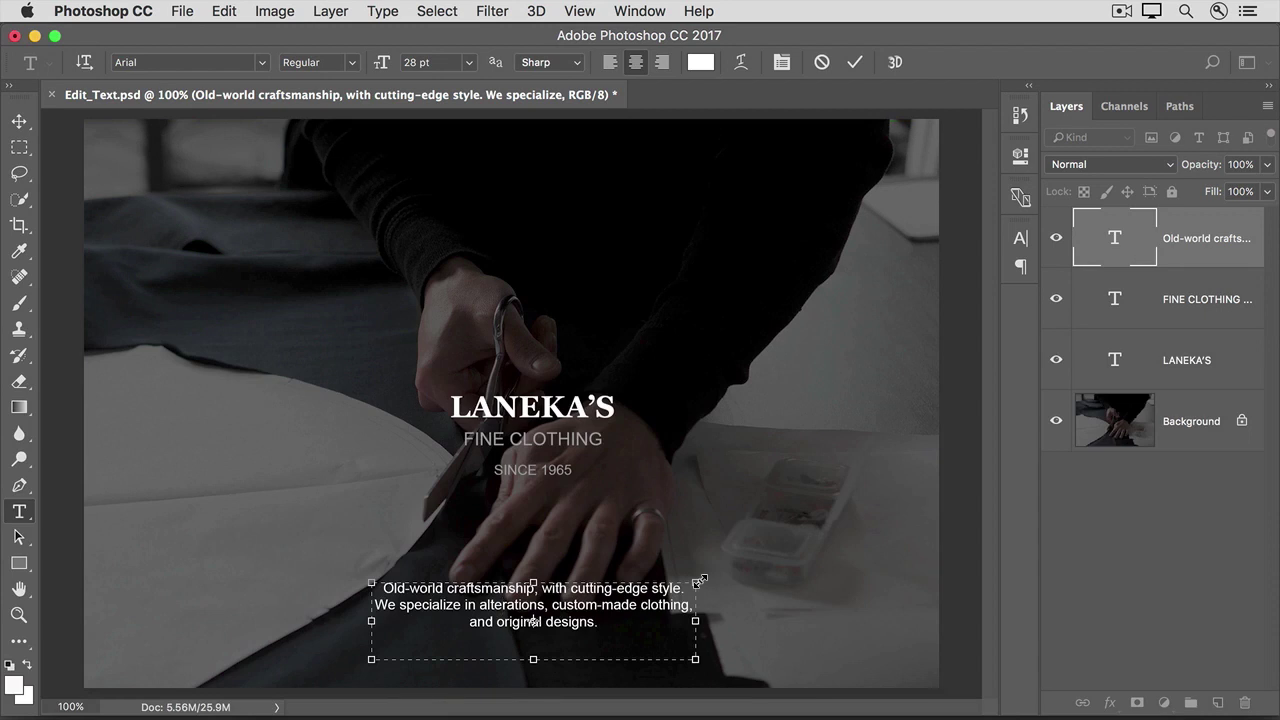
click(151, 200)
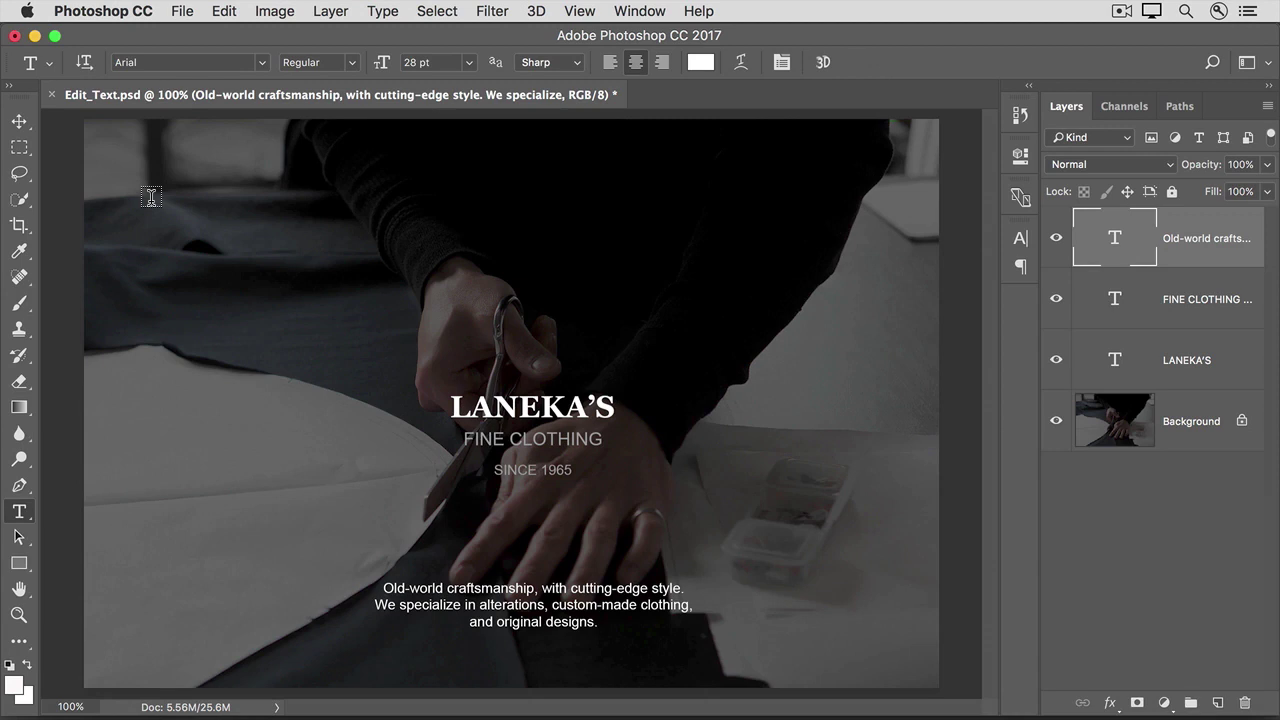
drag(151, 200, 353, 283)
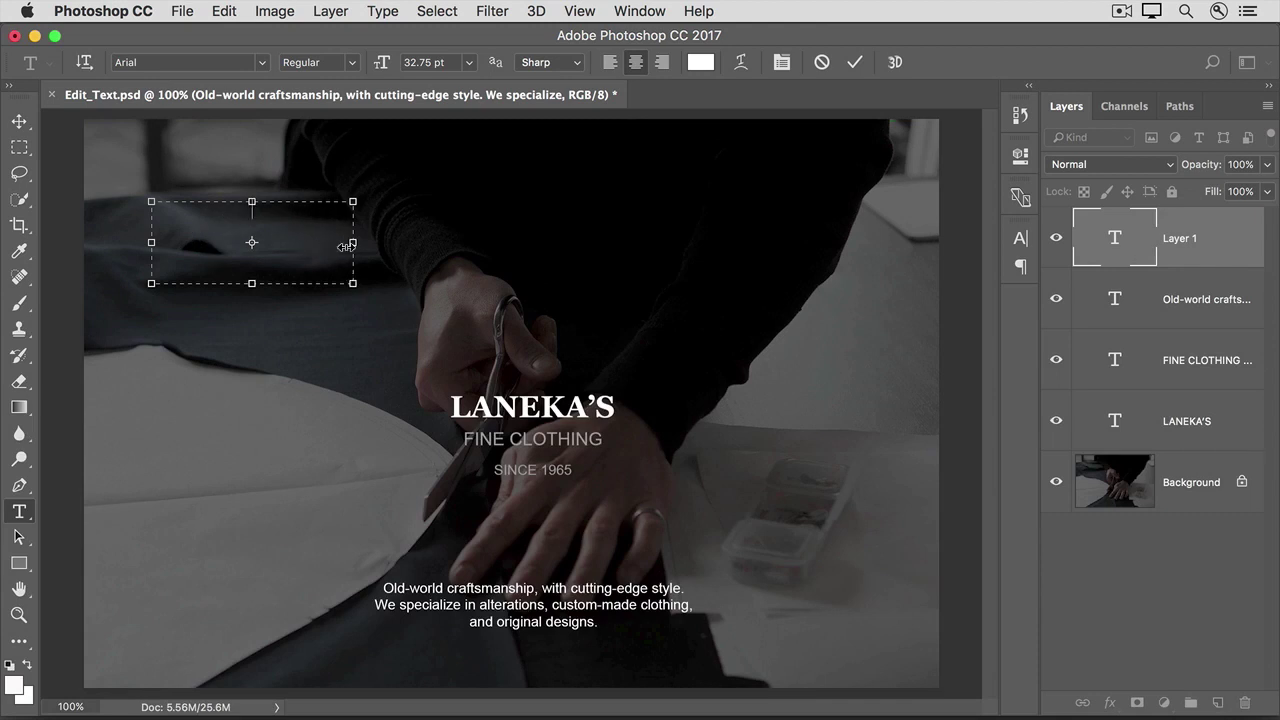
click(382, 12)
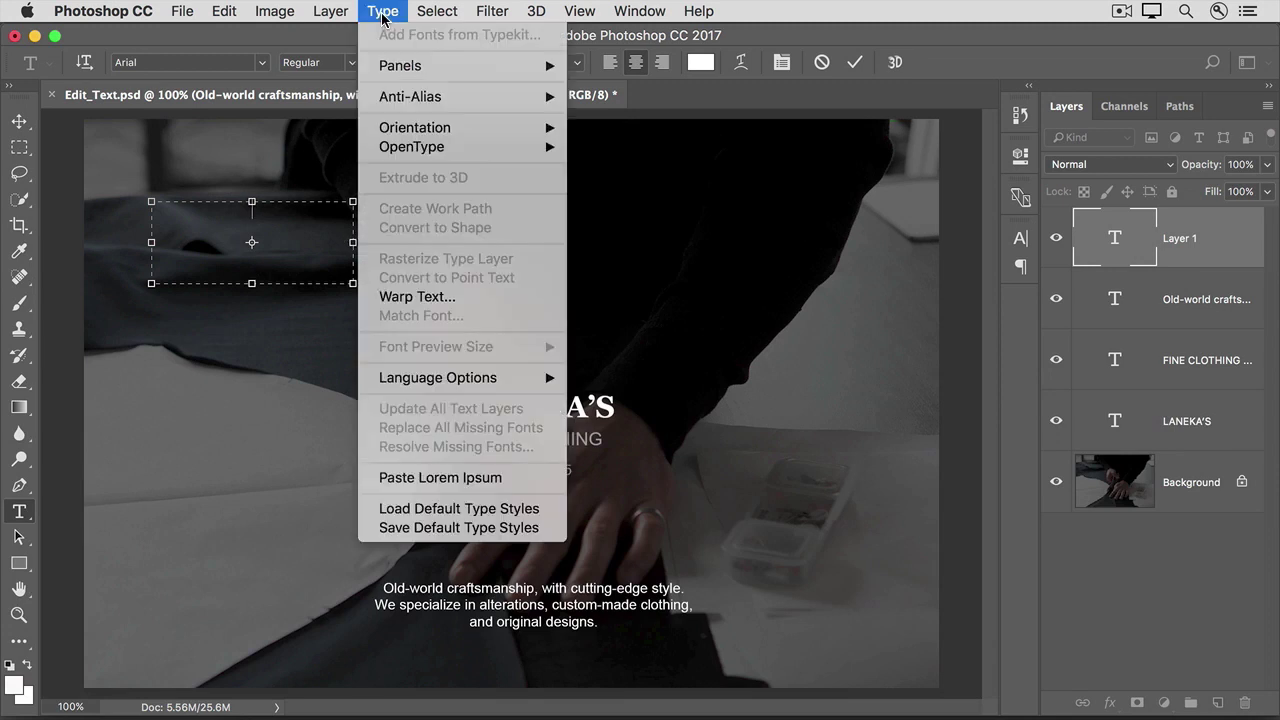
click(373, 480)
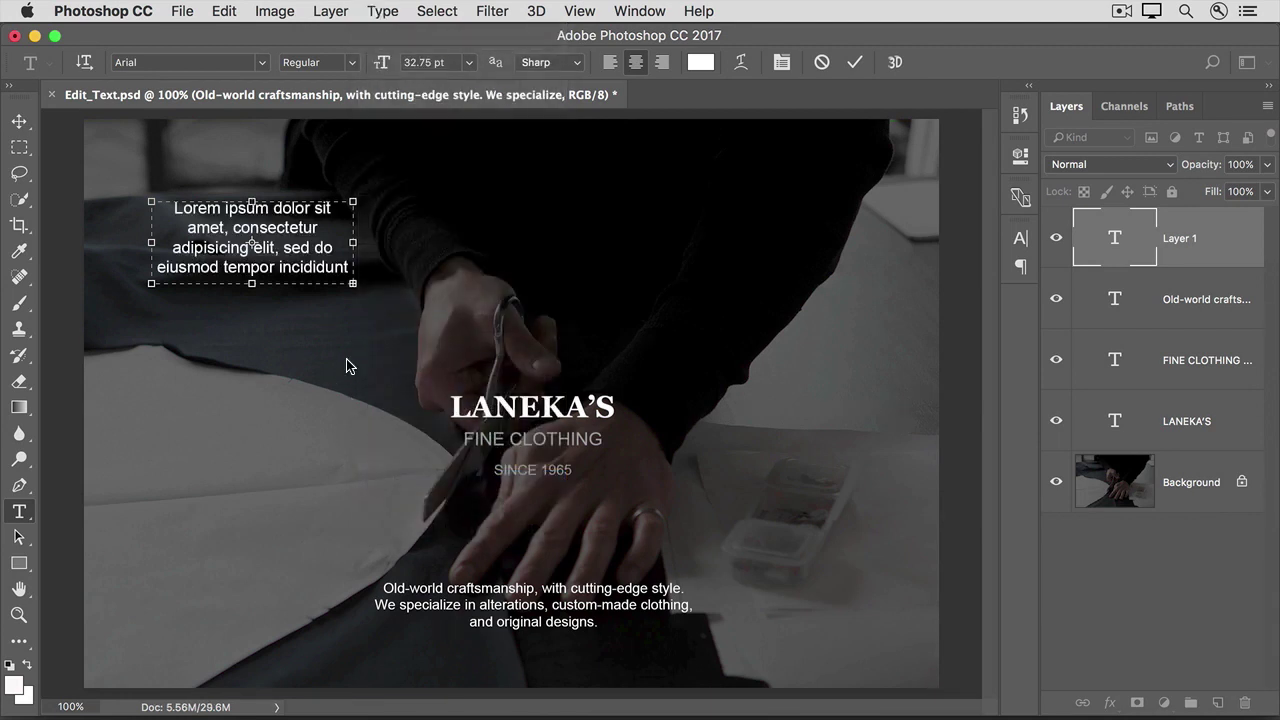
drag(354, 242, 432, 242)
drag(292, 284, 292, 328)
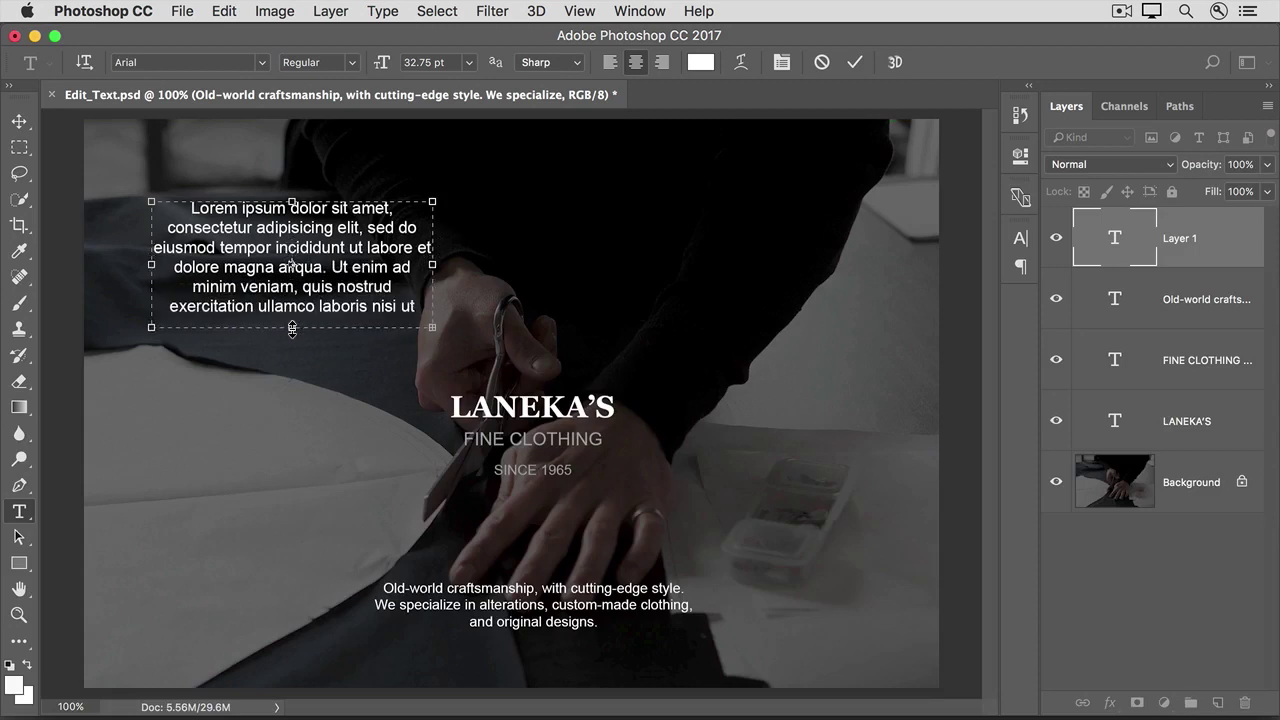
click(820, 63)
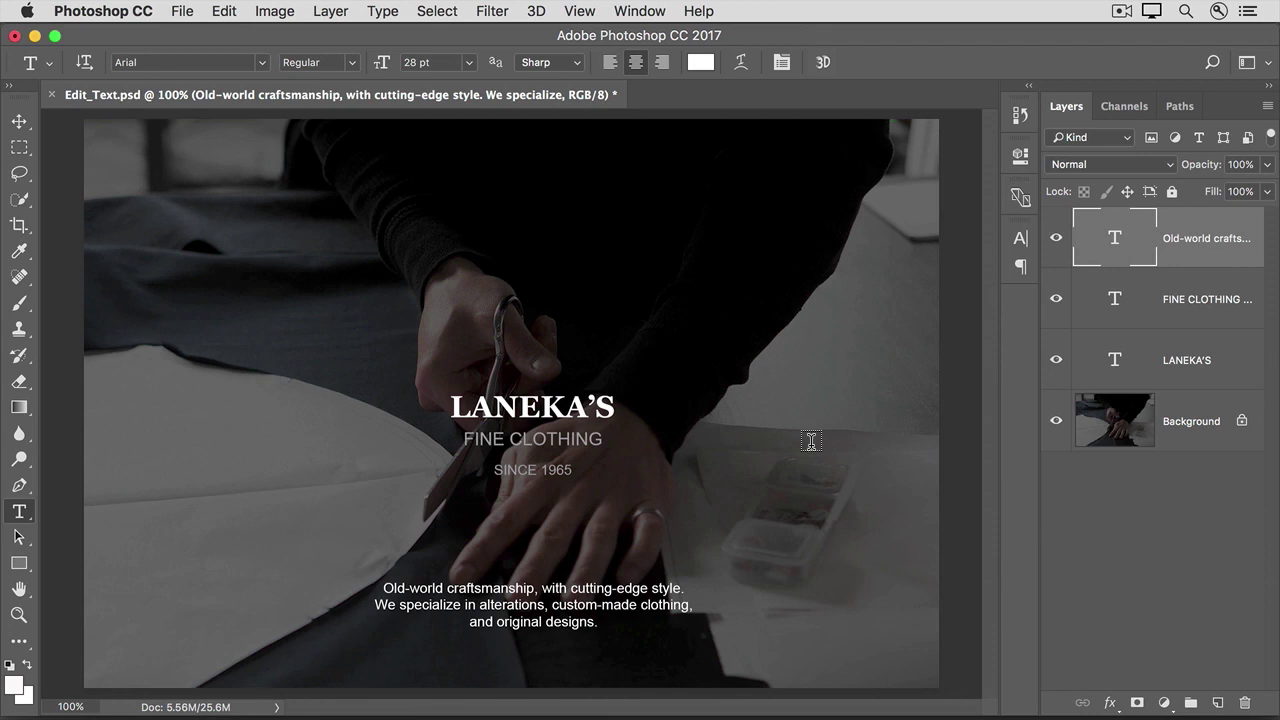
- Stretch the description paragraph box wider so it wraps onto two lines, then commit the text
click(581, 597)
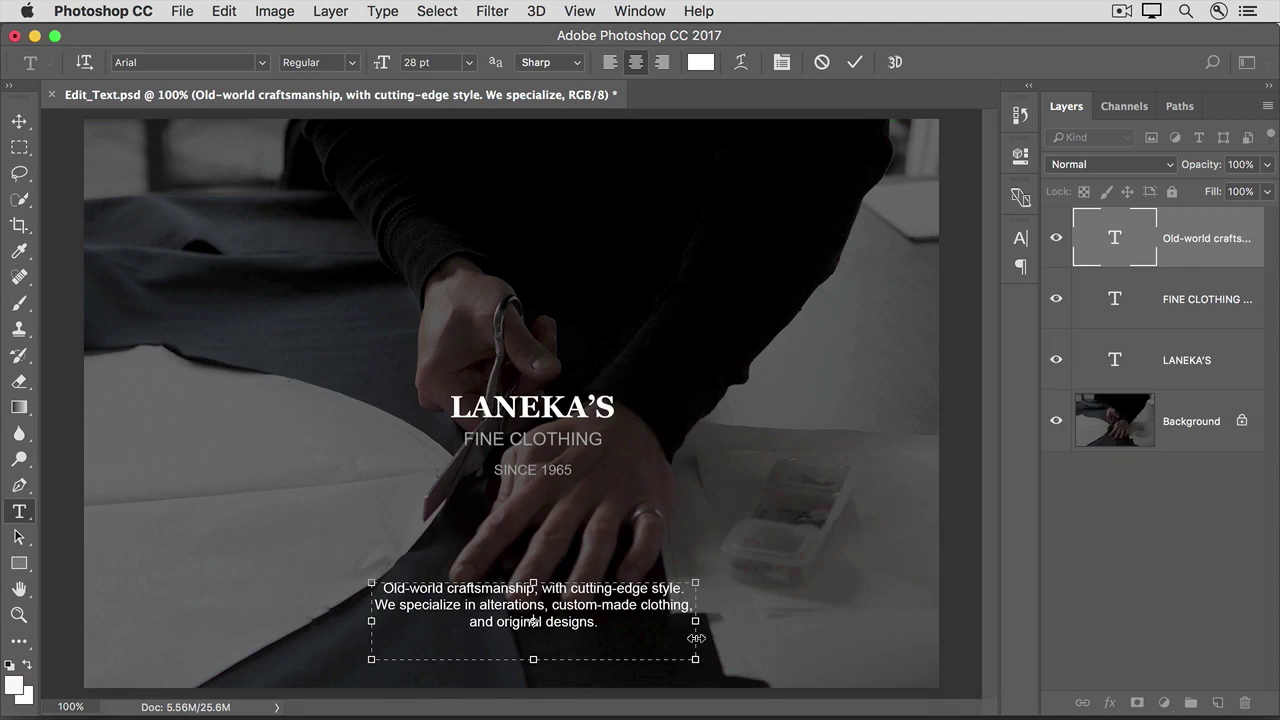
drag(696, 638, 796, 628)
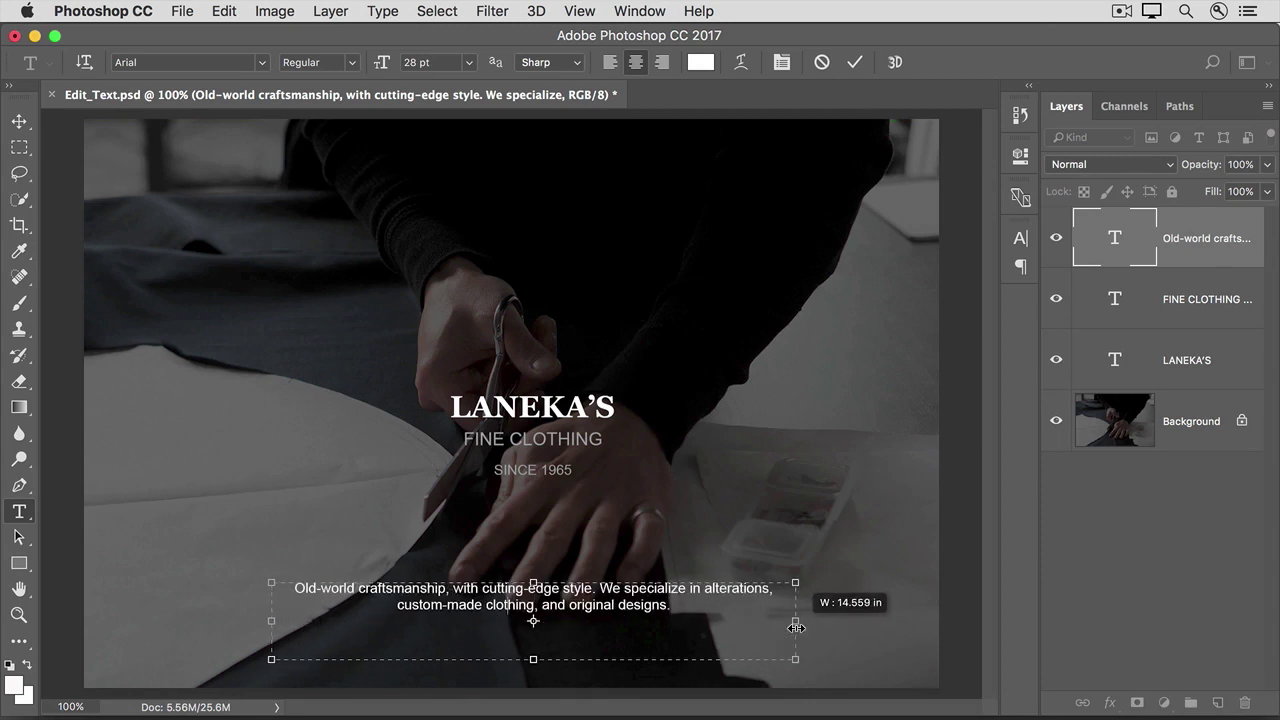
drag(796, 628, 796, 628)
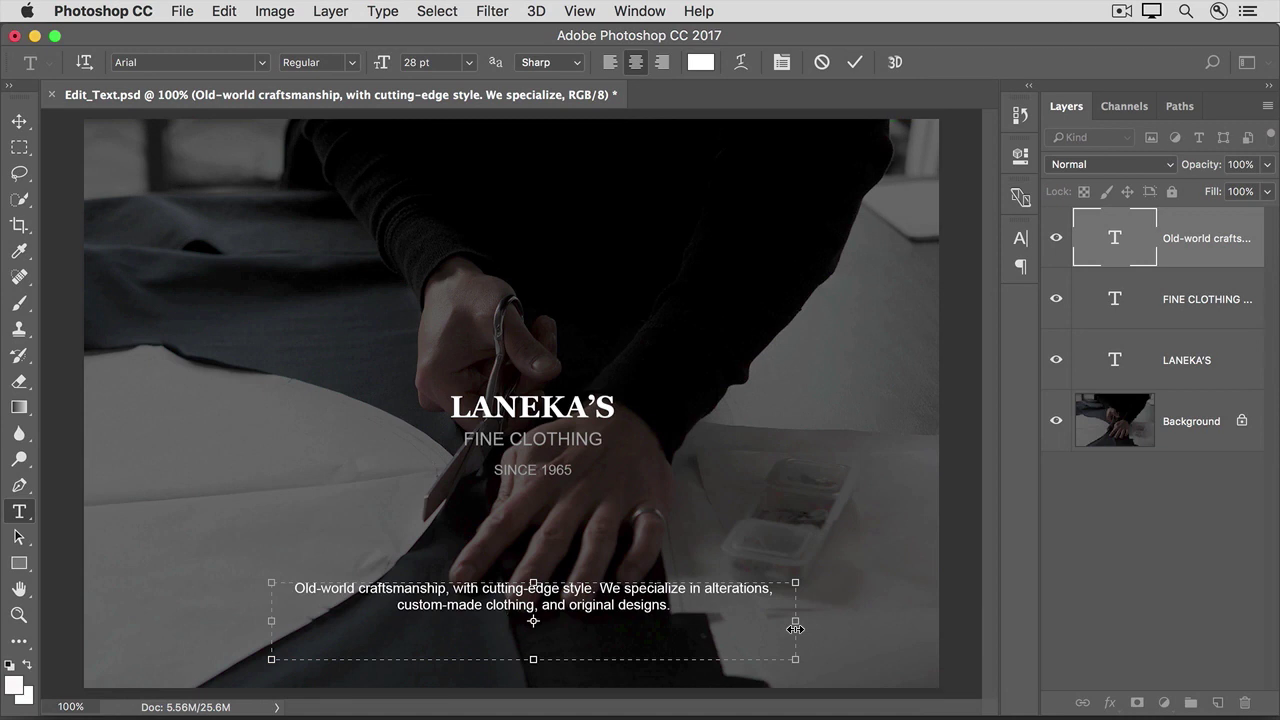
click(853, 63)
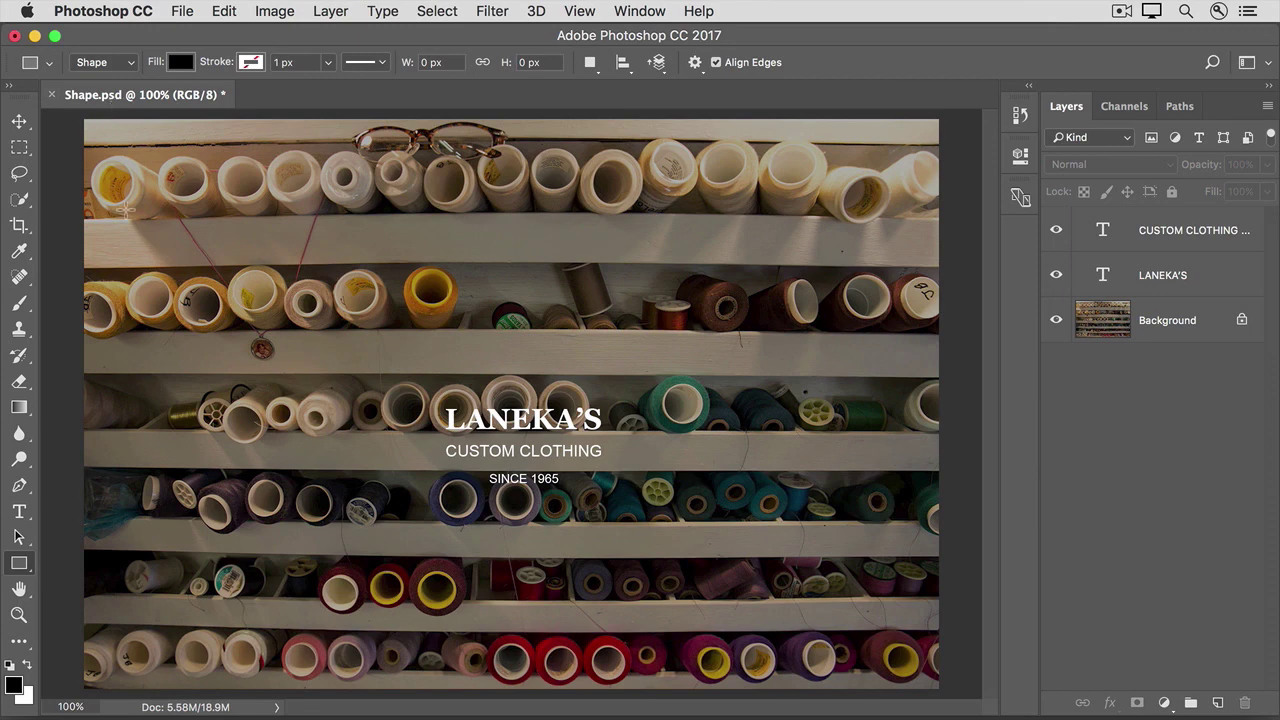
- Choose the Rounded Rectangle Tool from the shape tools flyout
click(31, 573)
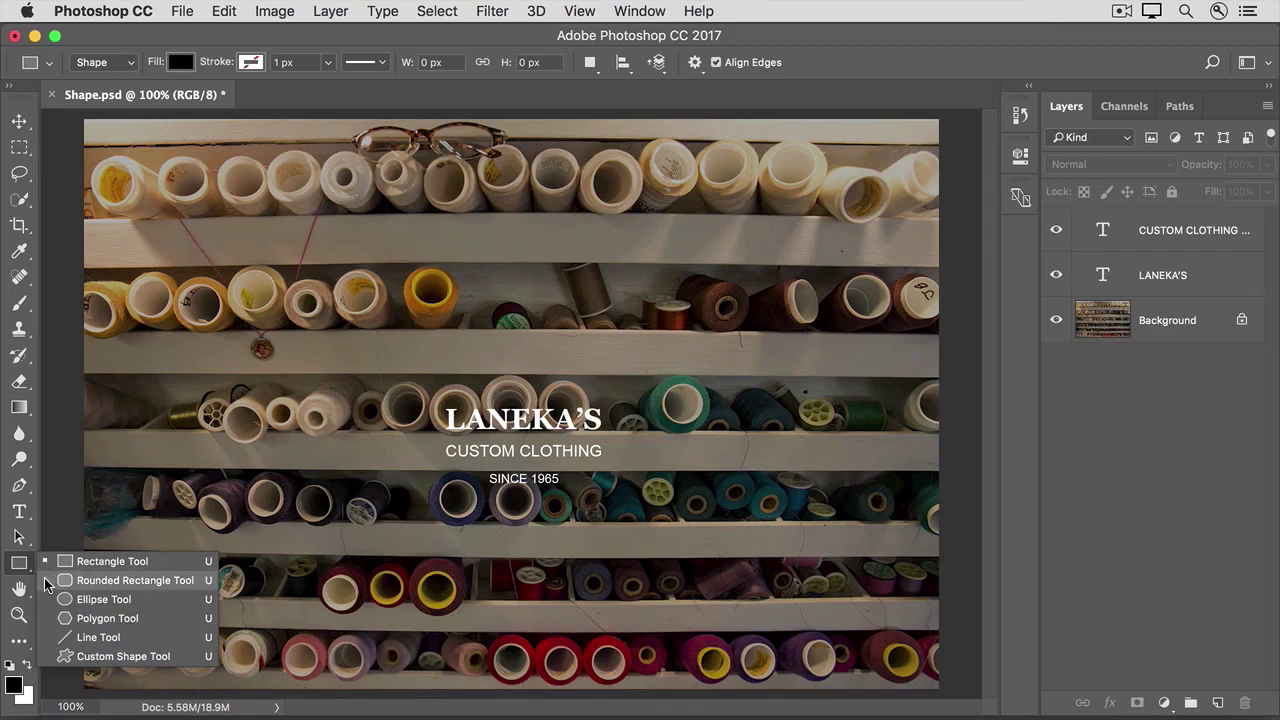
click(44, 578)
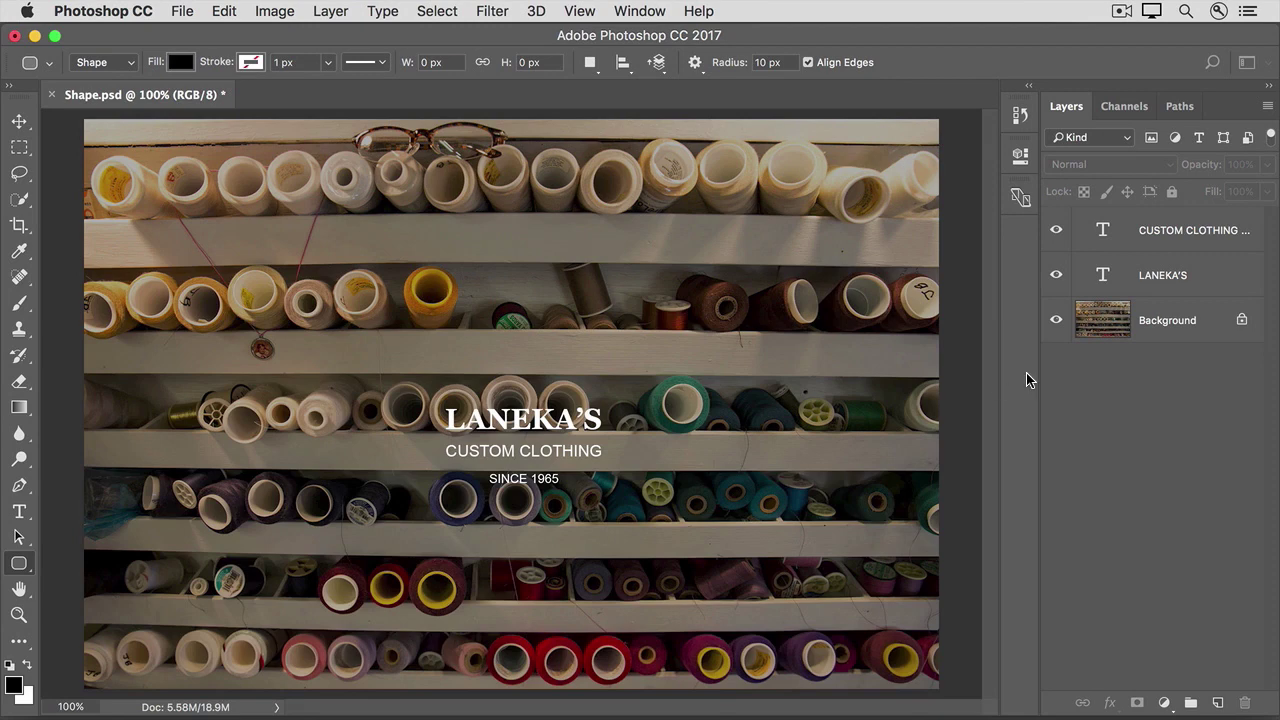
- Draw a black 727 × 344 px rounded rectangle around the title, just above the Background layer
click(1158, 330)
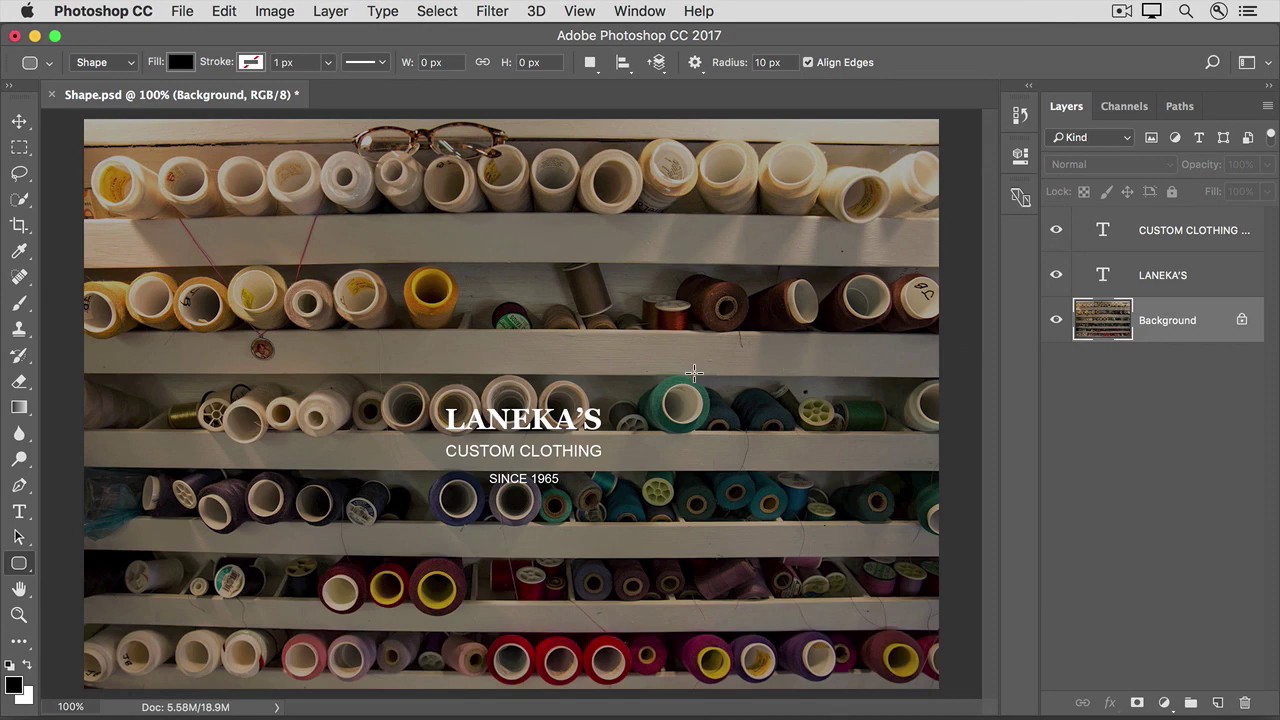
drag(697, 373, 335, 544)
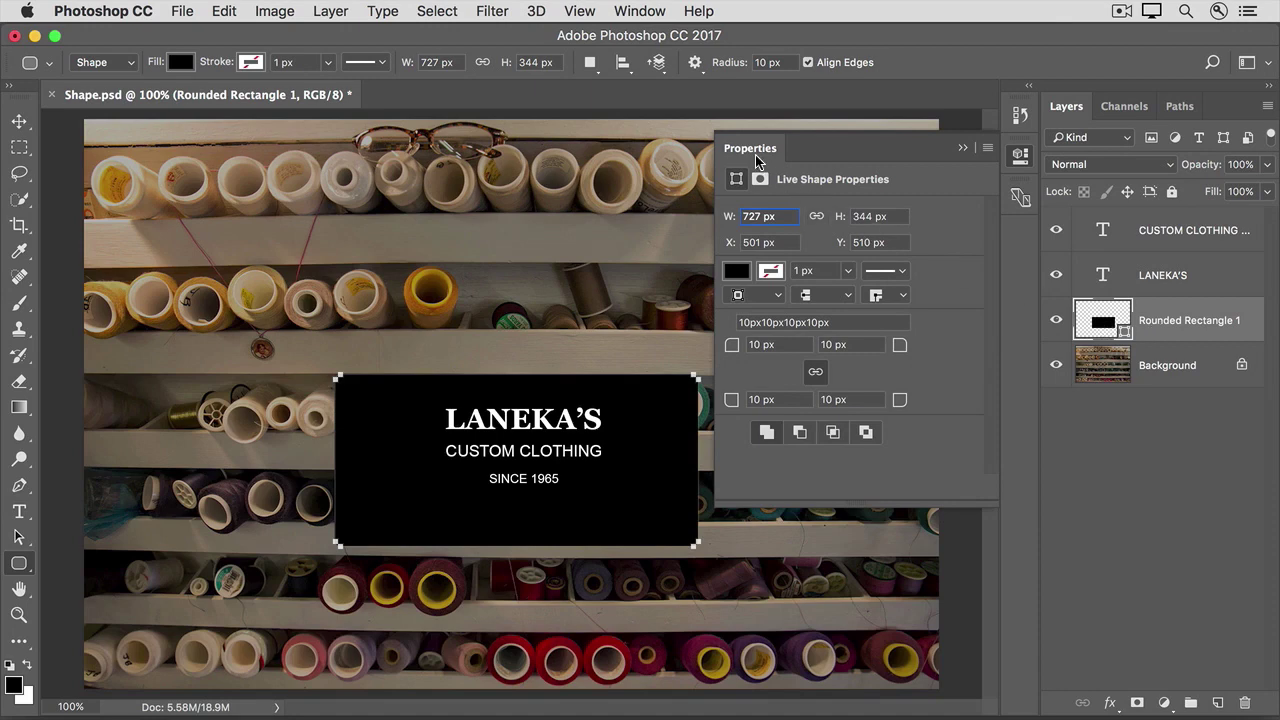
- Set all four corner radii of the black rectangle to 65 px, then collapse the Properties panel
click(732, 349)
drag(732, 349, 774, 349)
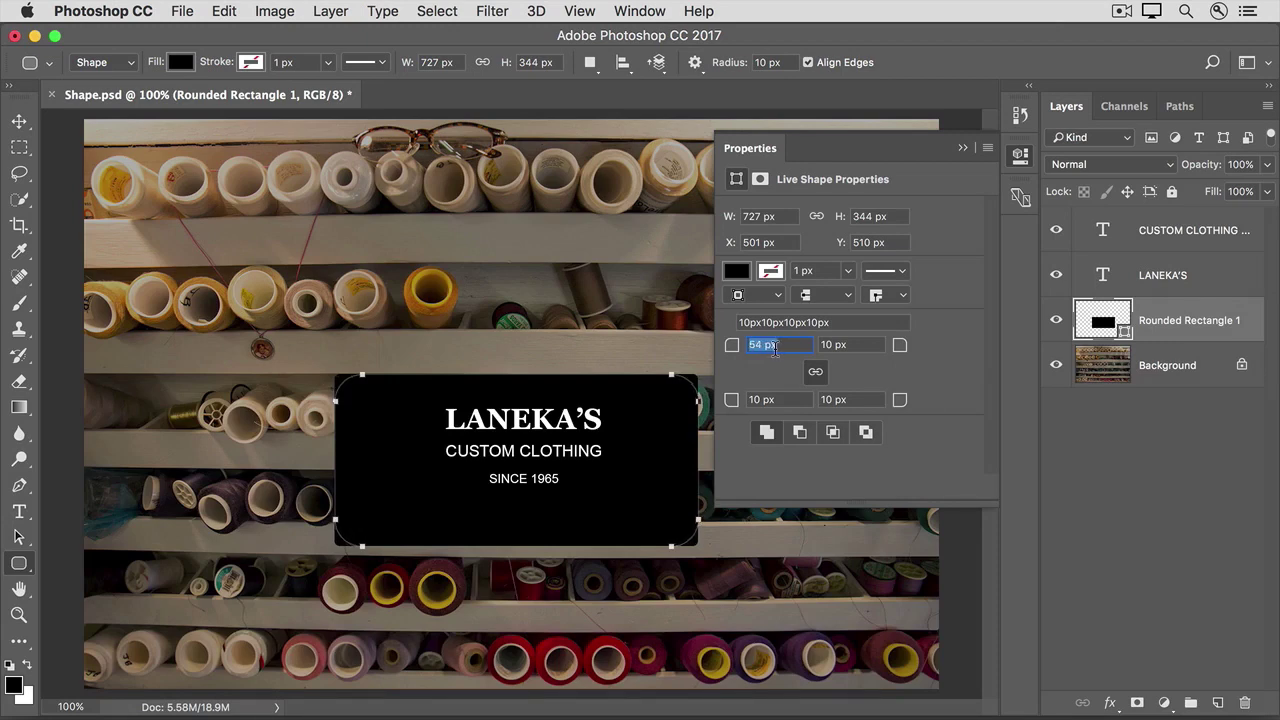
text(65)
key(Return)
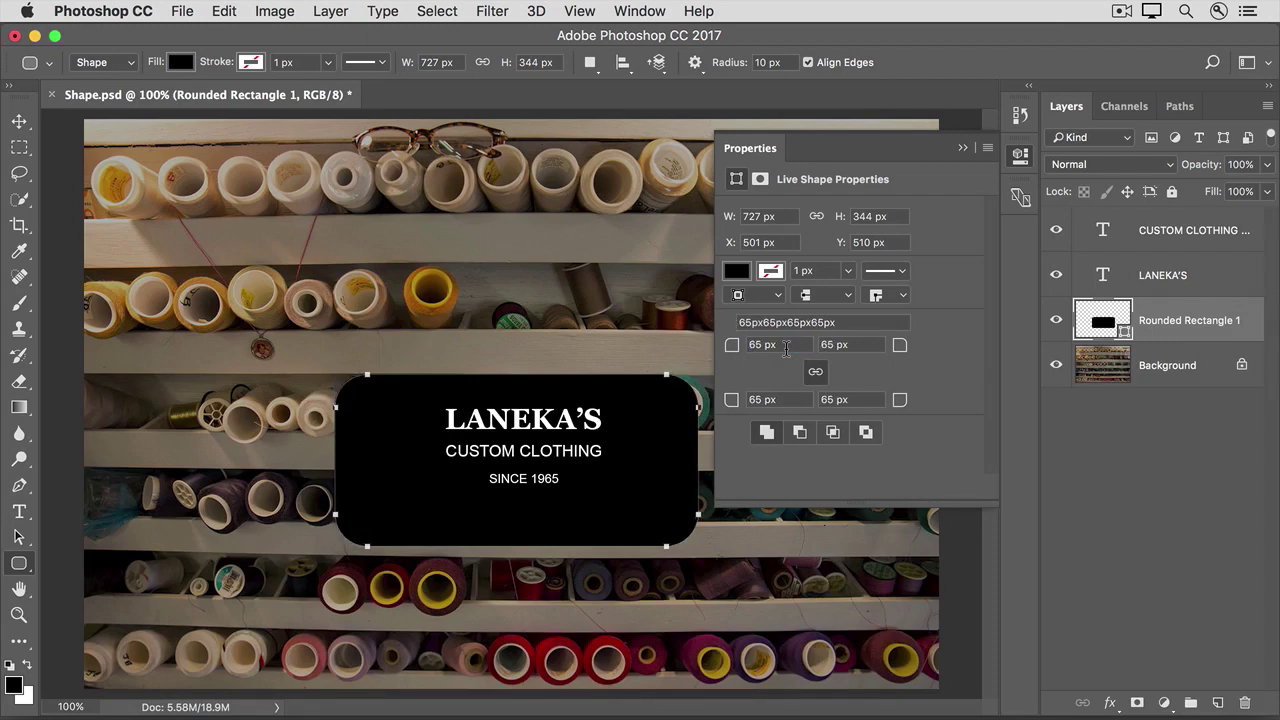
click(961, 152)
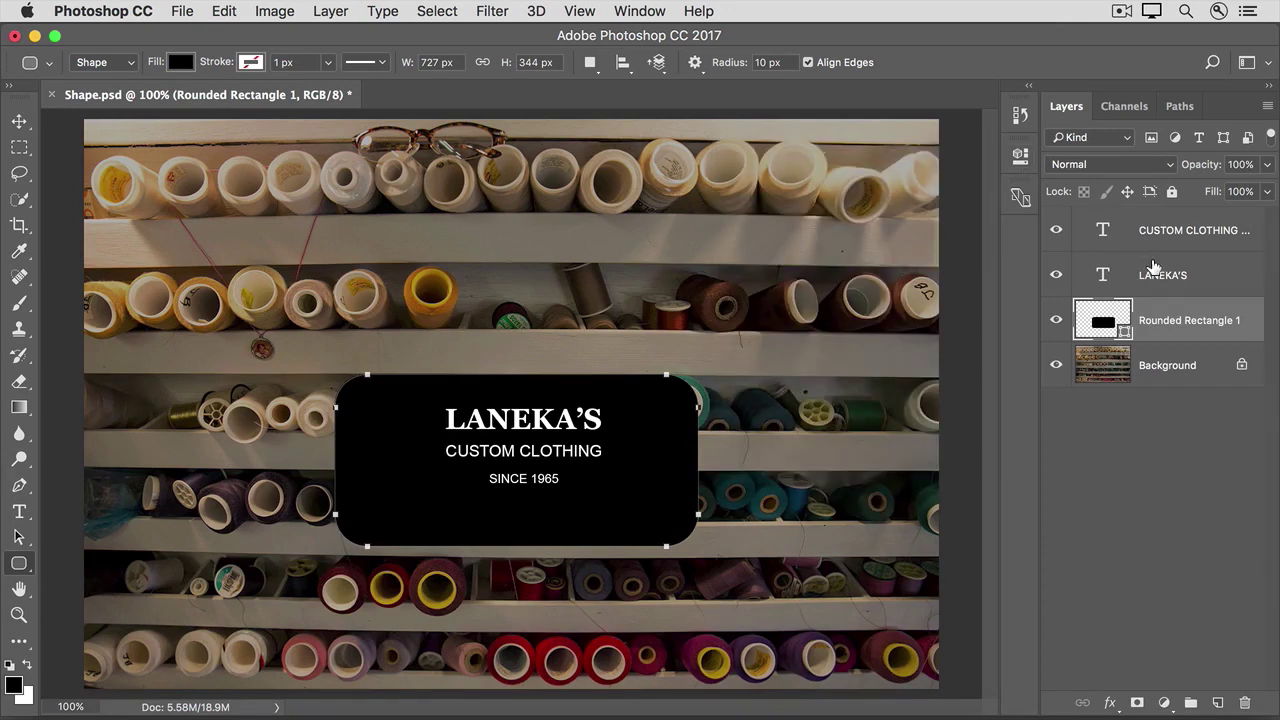
- Free-transform Rounded Rectangle 1 to 813 × 346 px and commit the resize
click(1183, 358)
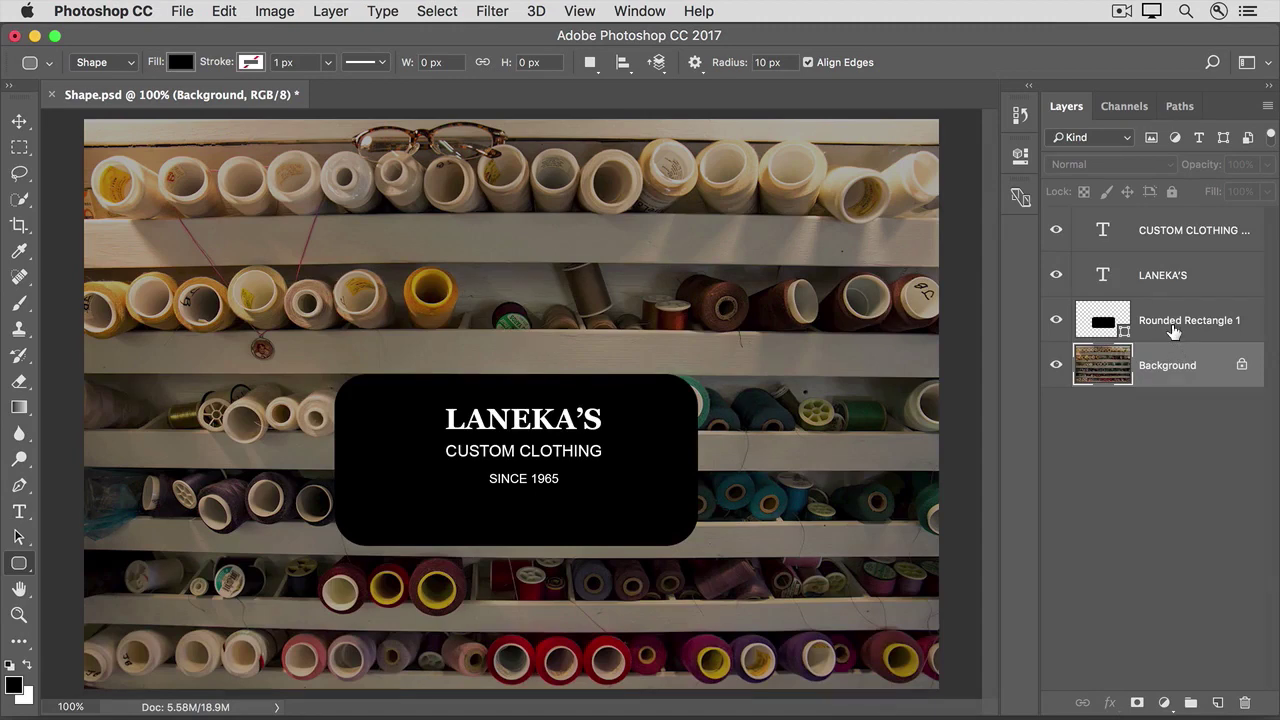
click(1173, 330)
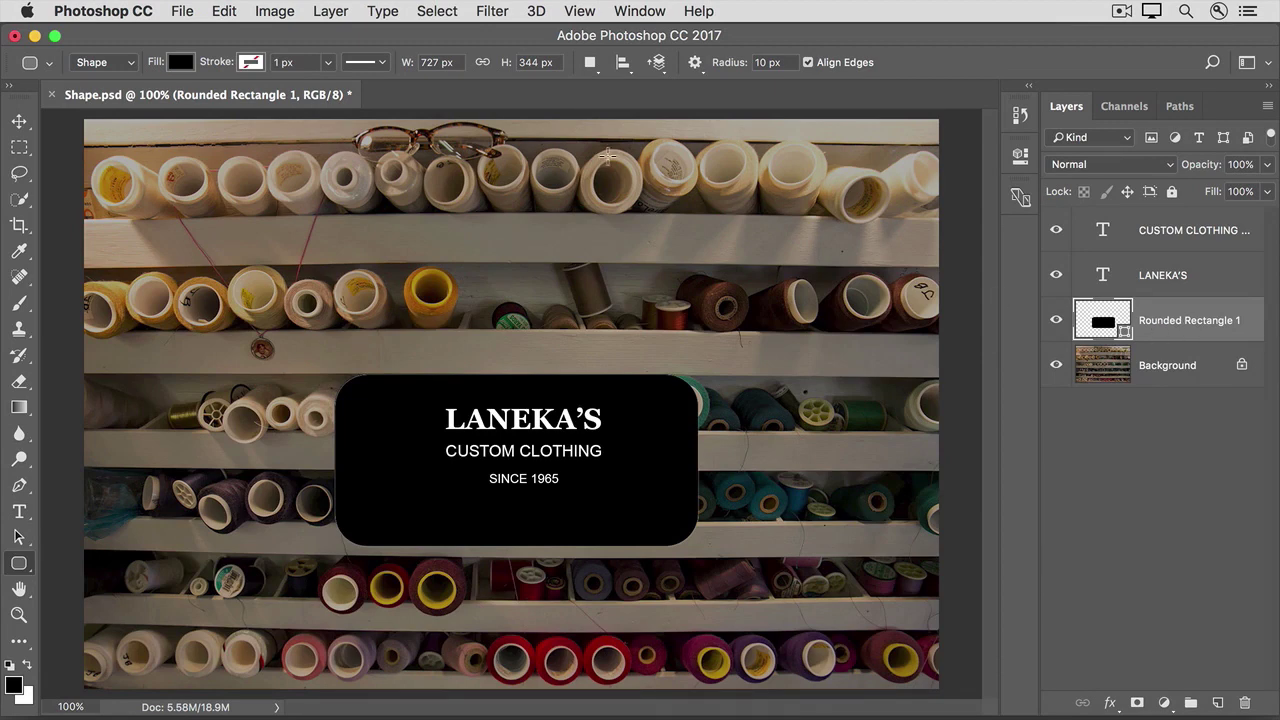
click(224, 12)
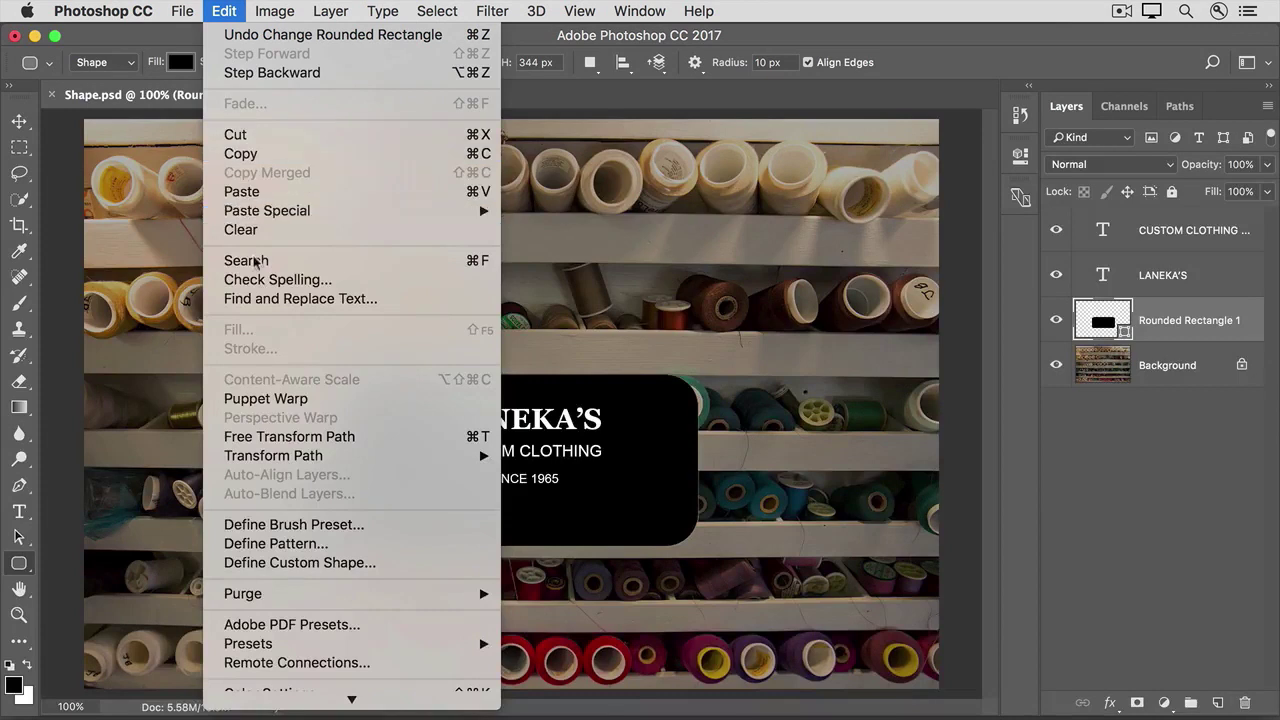
click(333, 437)
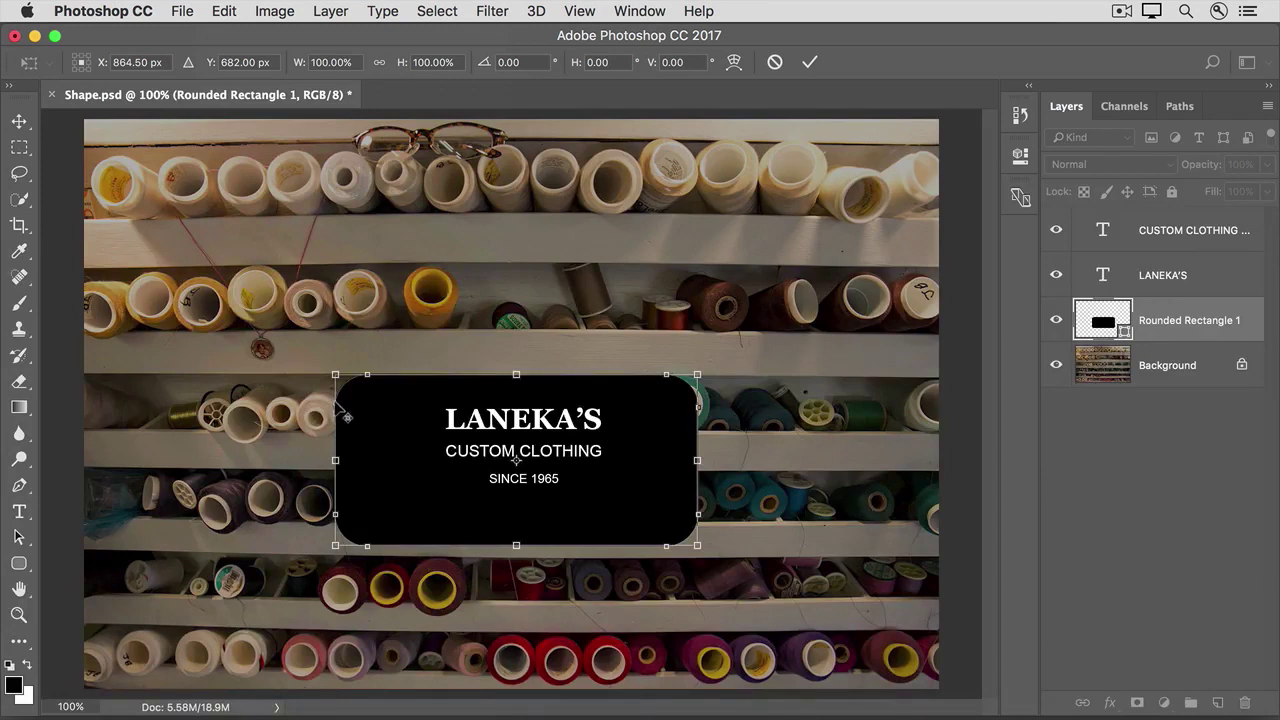
drag(334, 376, 312, 364)
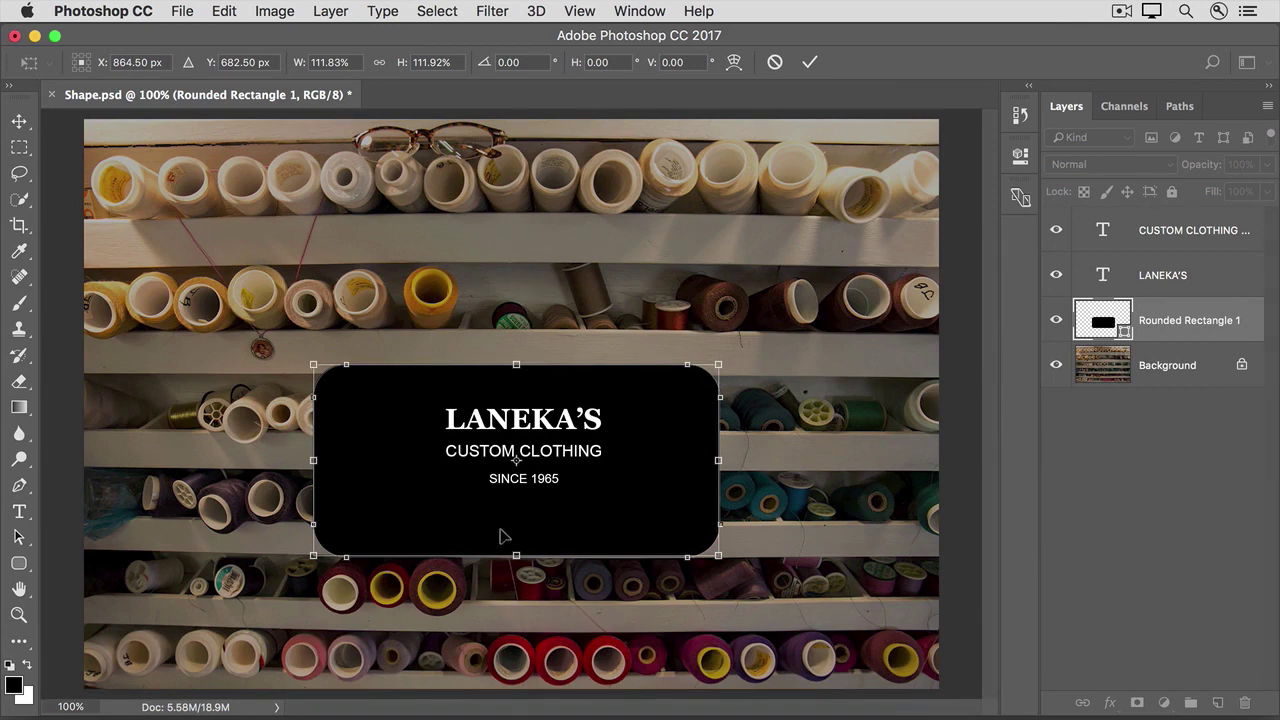
drag(499, 557, 499, 538)
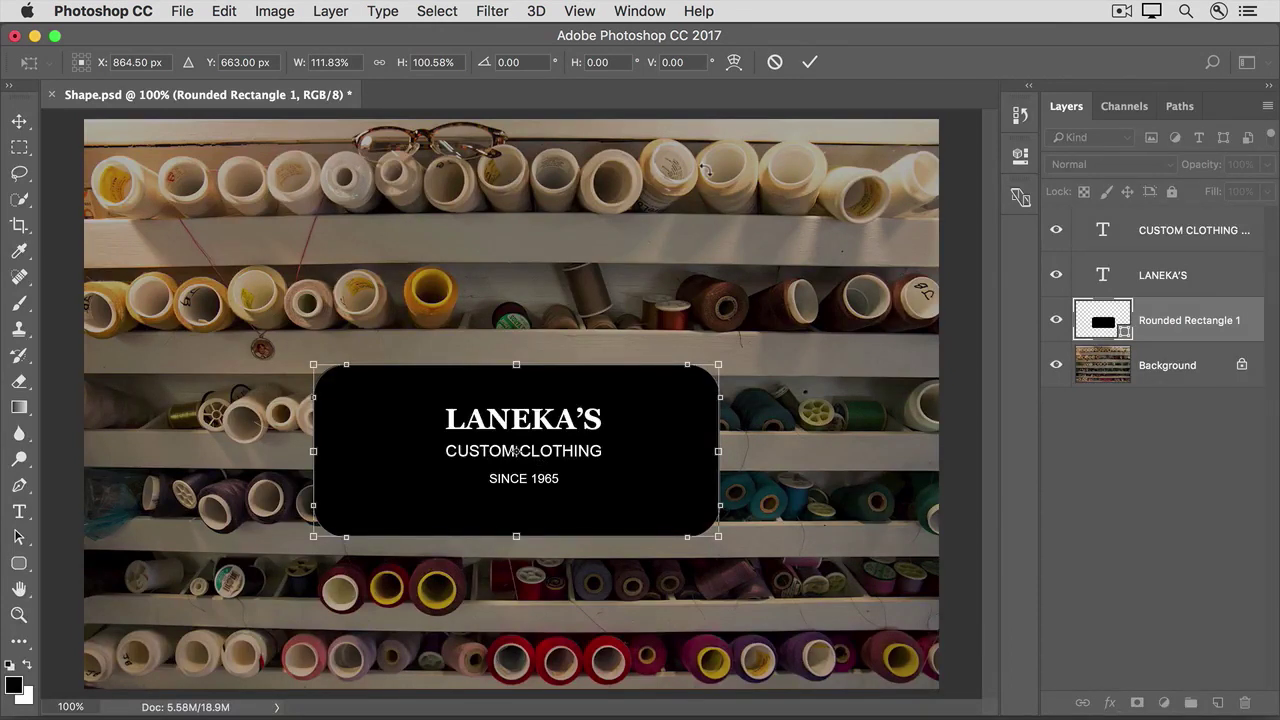
click(809, 64)
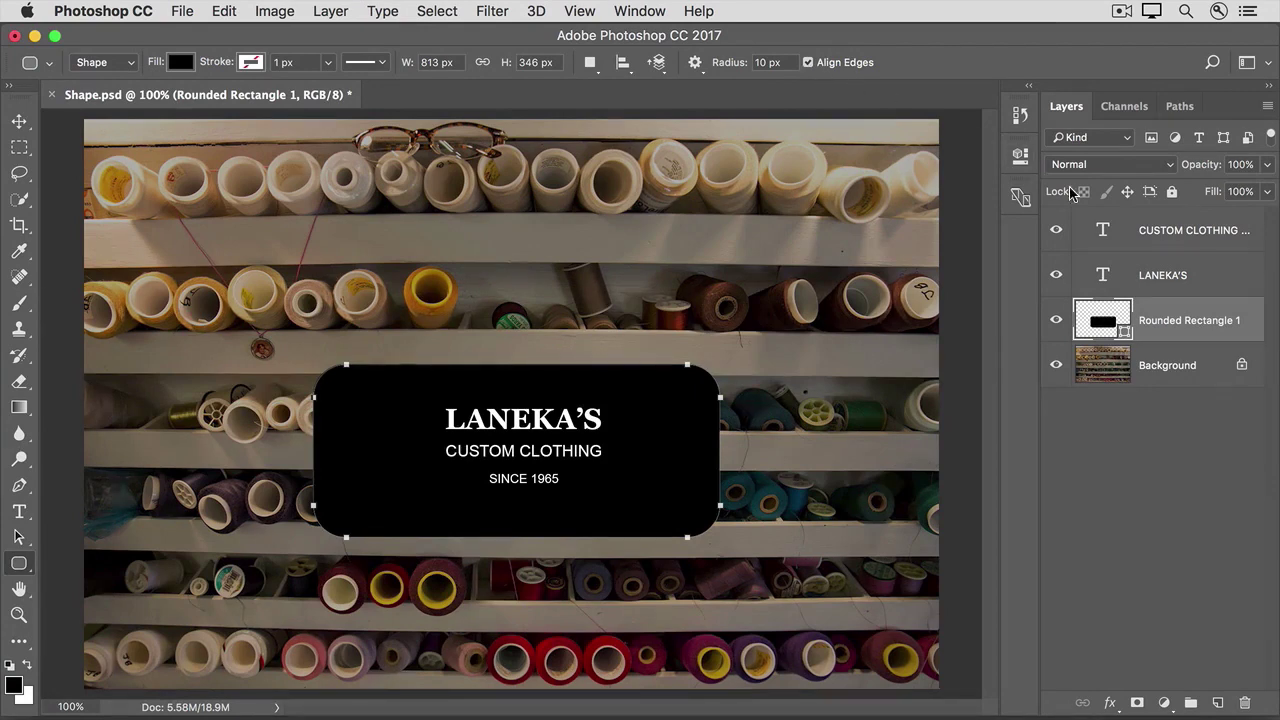
- Nudge Rounded Rectangle 1 about 0.2 in right to centre it behind the title
click(1170, 372)
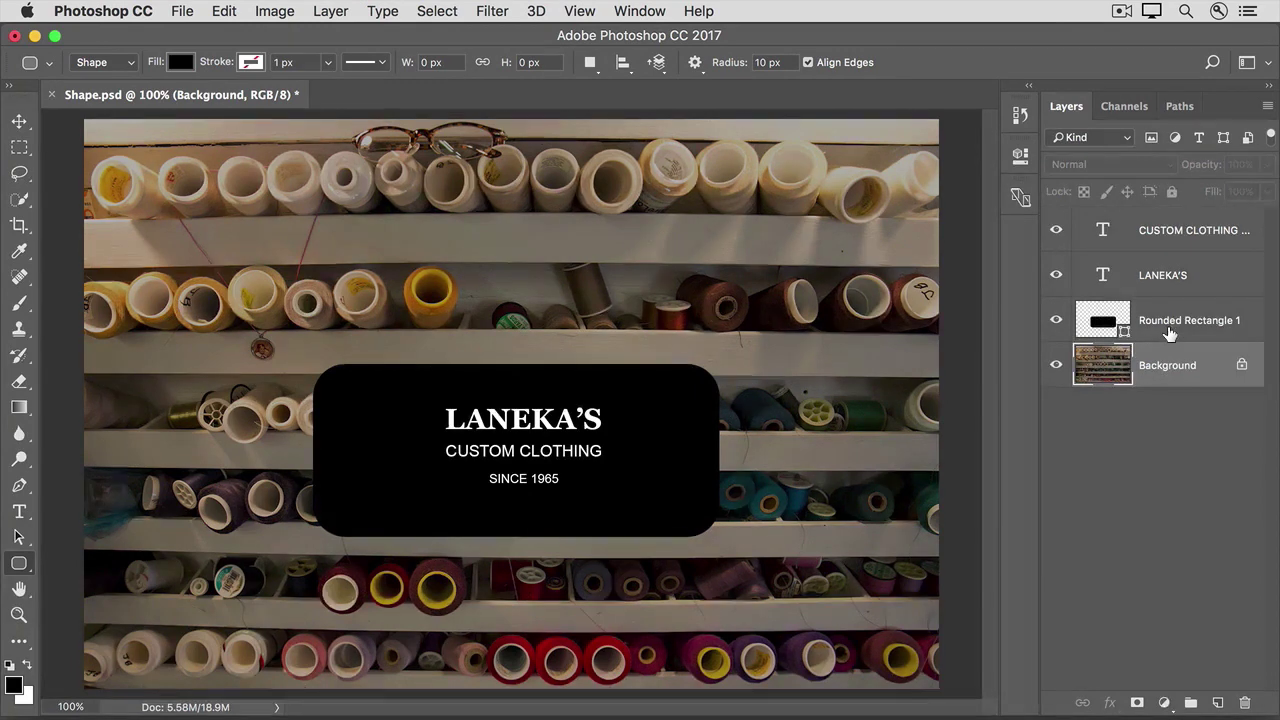
click(1168, 333)
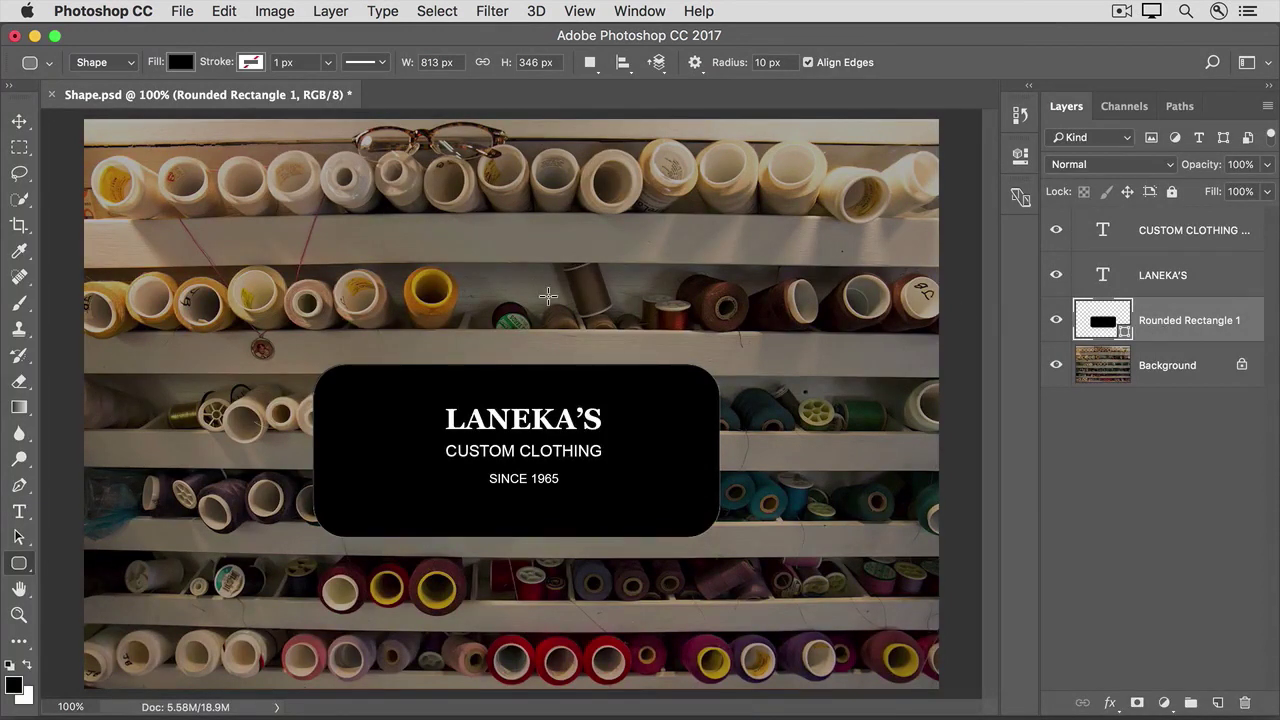
click(19, 122)
drag(336, 428, 342, 429)
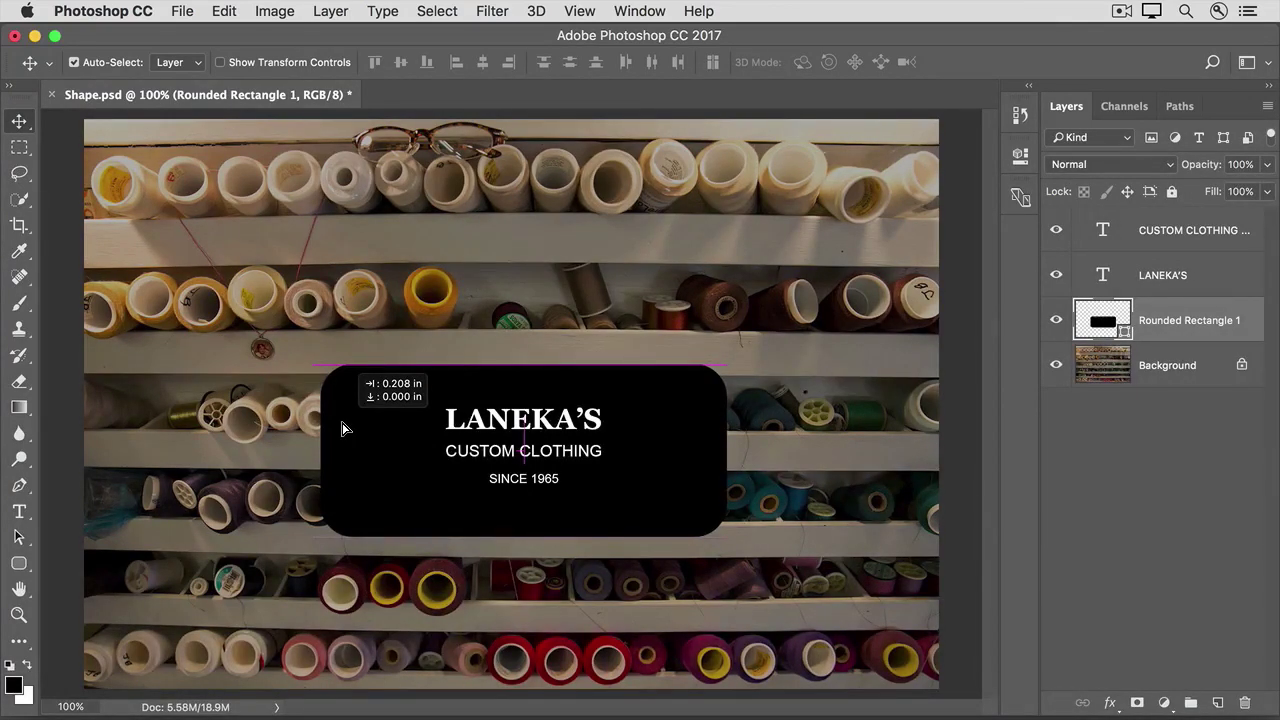
drag(342, 429, 342, 429)
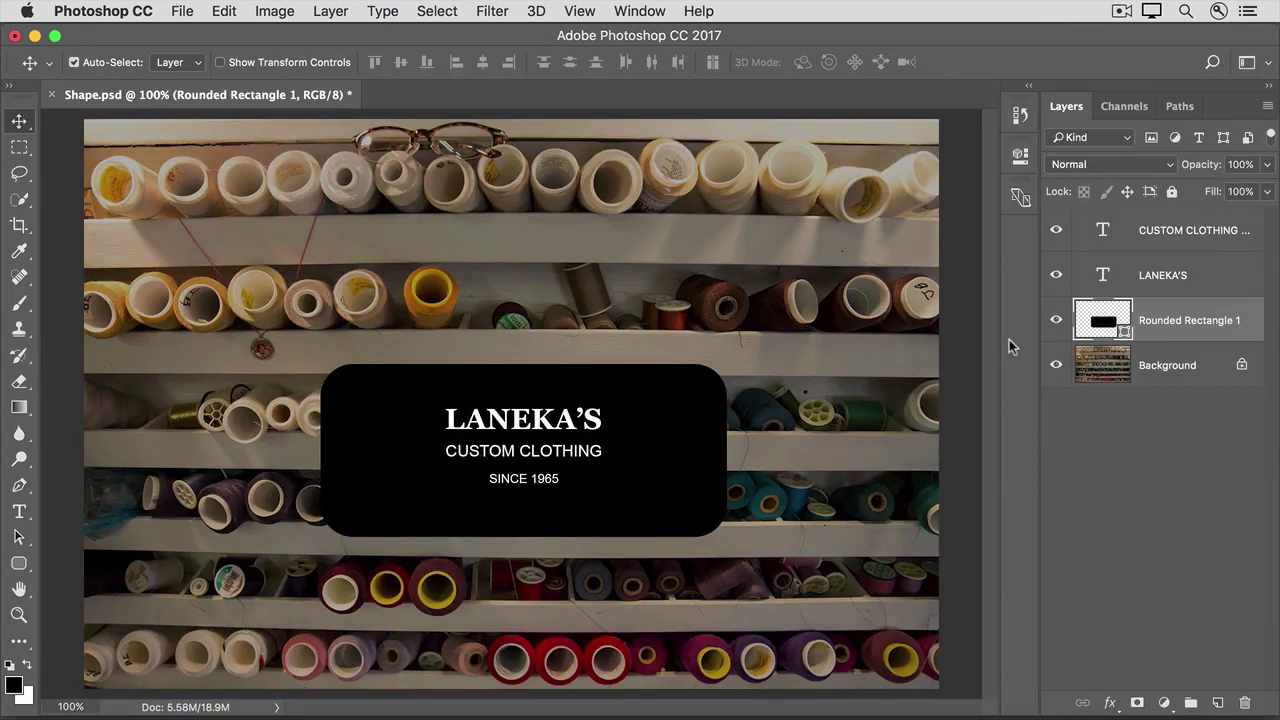
- Sample orange-brown 934e00 from a yellow spool as the rectangle's fill colour
double_click(1104, 322)
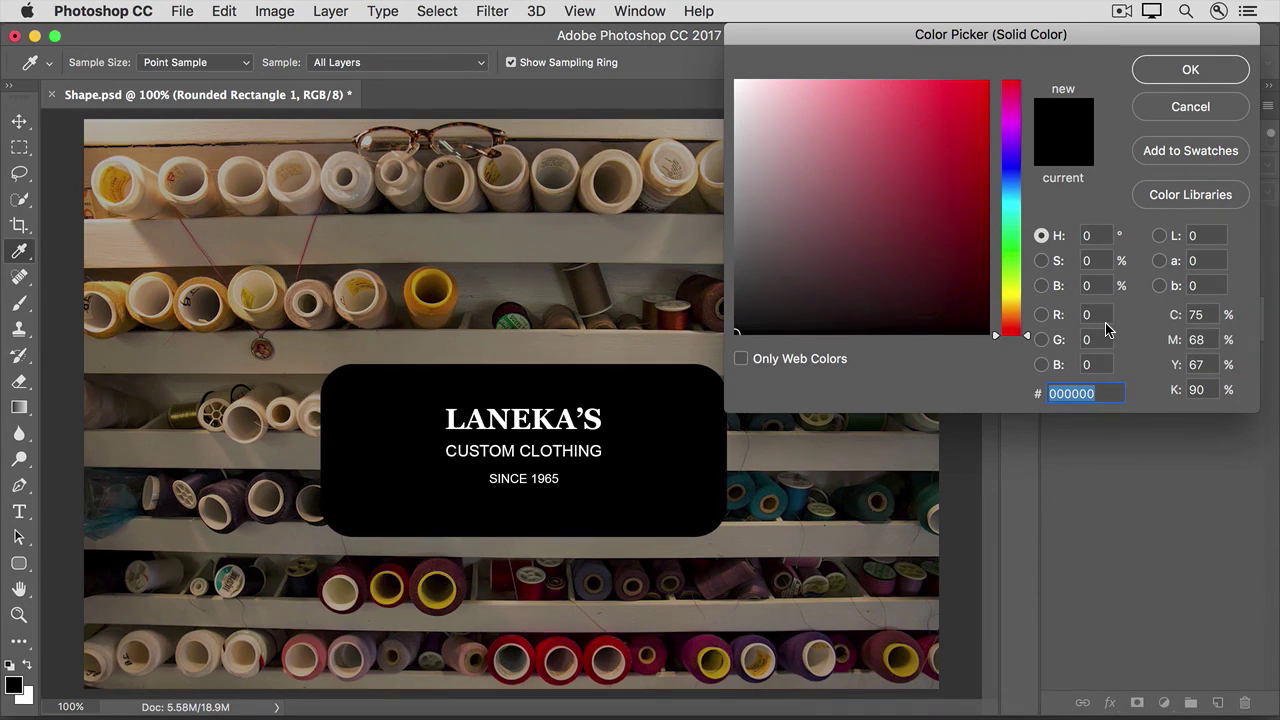
click(679, 322)
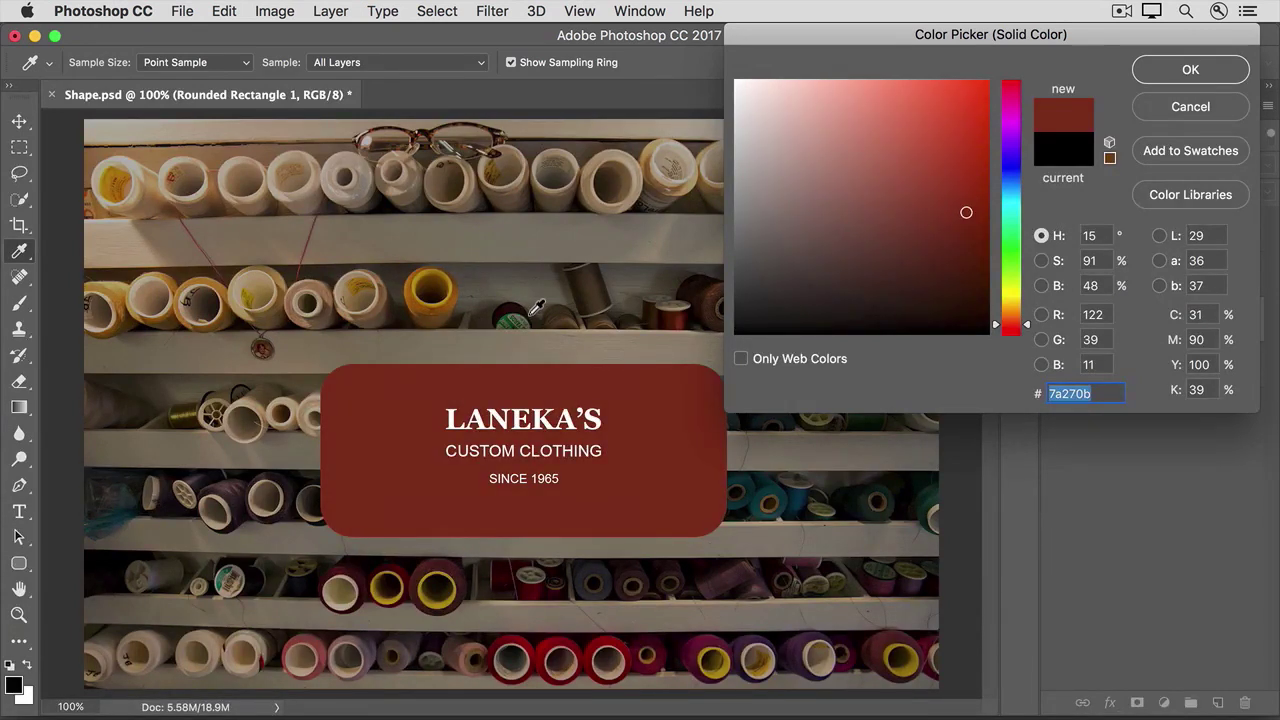
click(455, 296)
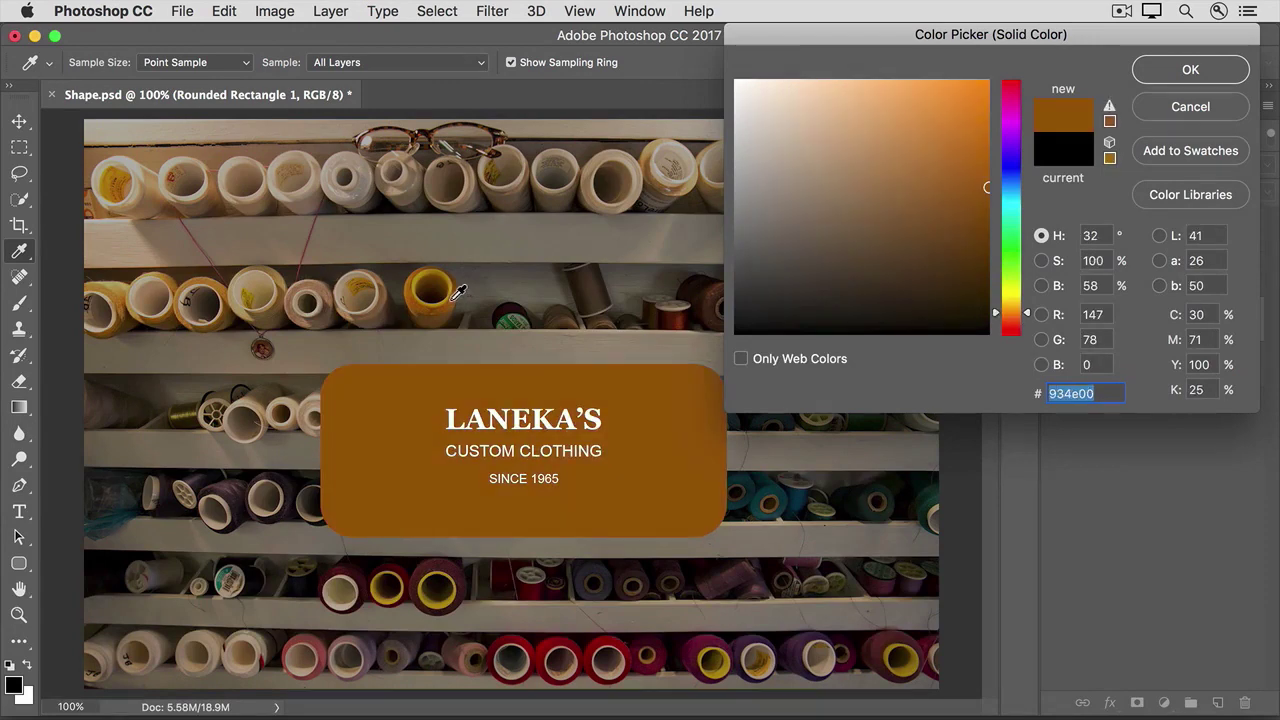